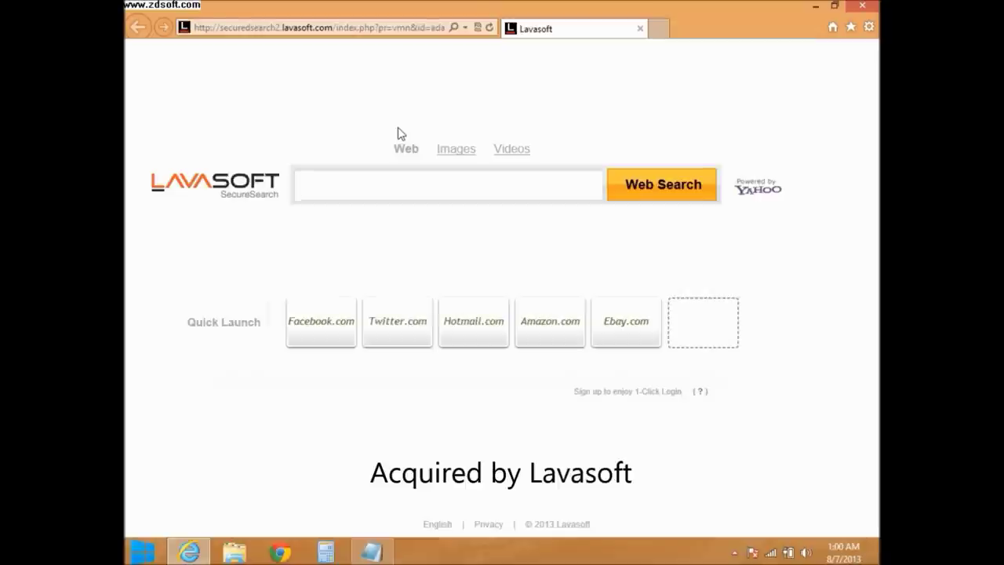
Step: Circle the Lavasoft logo on the Internet Explorer home page, and clear the open windows off the desktop
mouse_move(176, 139)
mouse_down()
mouse_move(157, 205)
mouse_move(235, 122)
mouse_move(156, 145)
mouse_up()
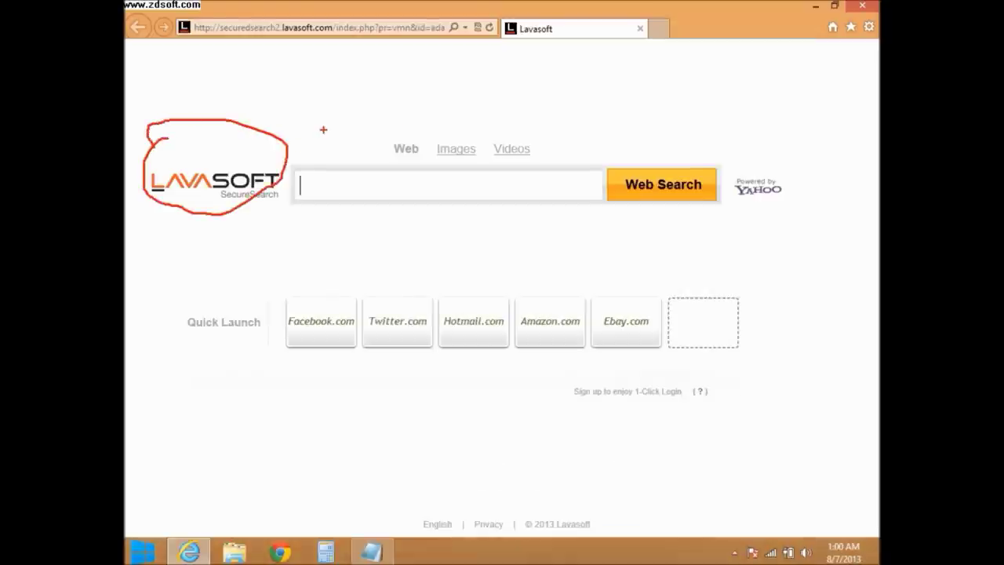
key(Escape)
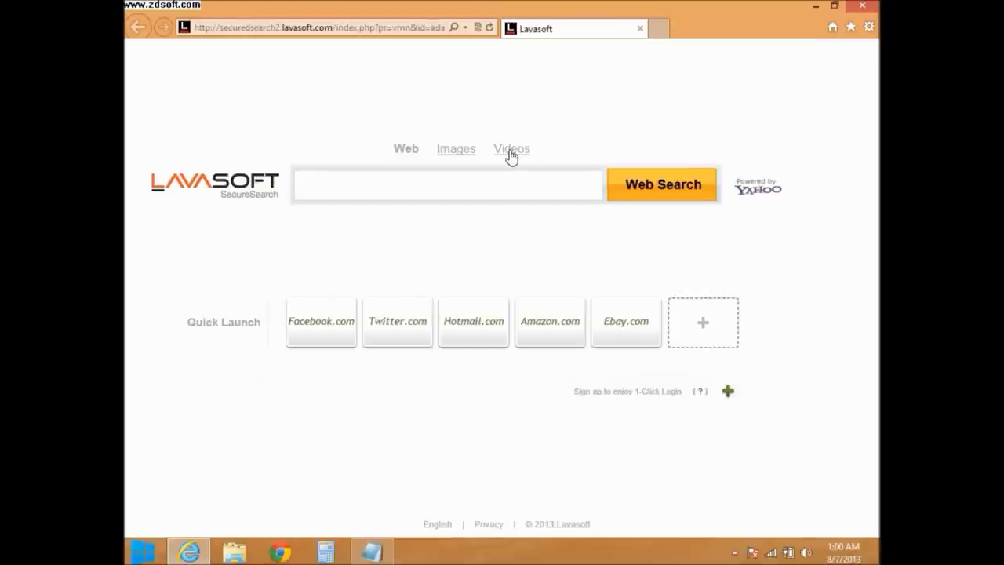
click(862, 6)
click(739, 45)
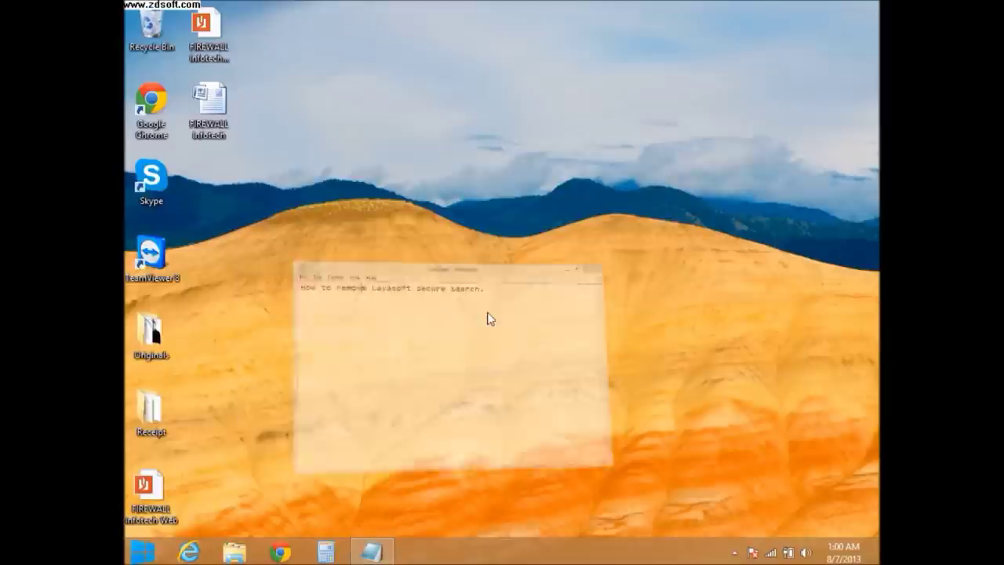
Step: Open Google Chrome, mark the Lavasoft SecureSearch header on its new tab page, and close the browser
click(280, 553)
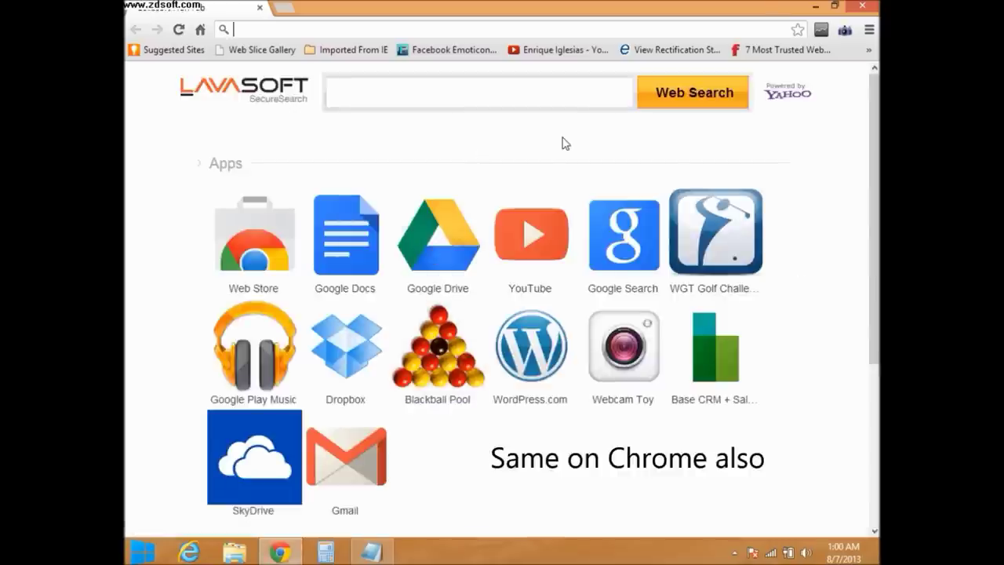
mouse_move(563, 135)
mouse_down()
mouse_move(736, 110)
mouse_move(590, 78)
mouse_move(144, 56)
mouse_move(415, 8)
mouse_move(213, 66)
mouse_up()
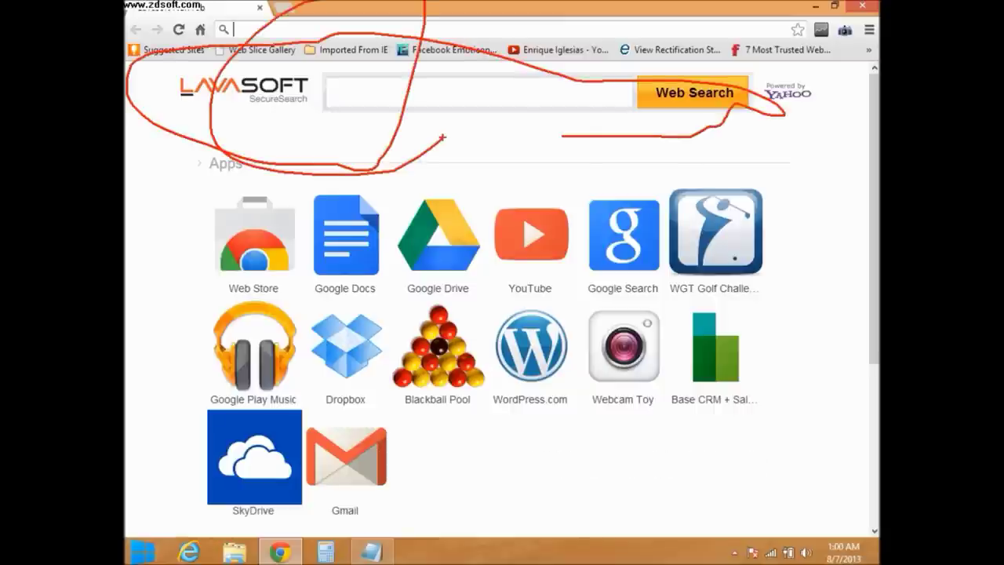
key(Escape)
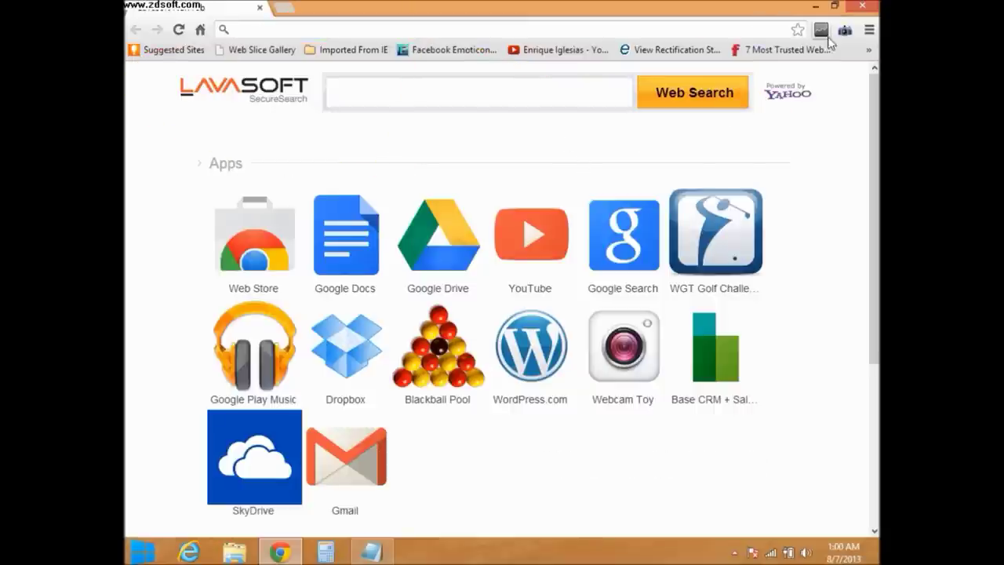
click(863, 6)
Step: Add the line "Ok lets fix it." to the Notepad note and minimize its window
click(380, 555)
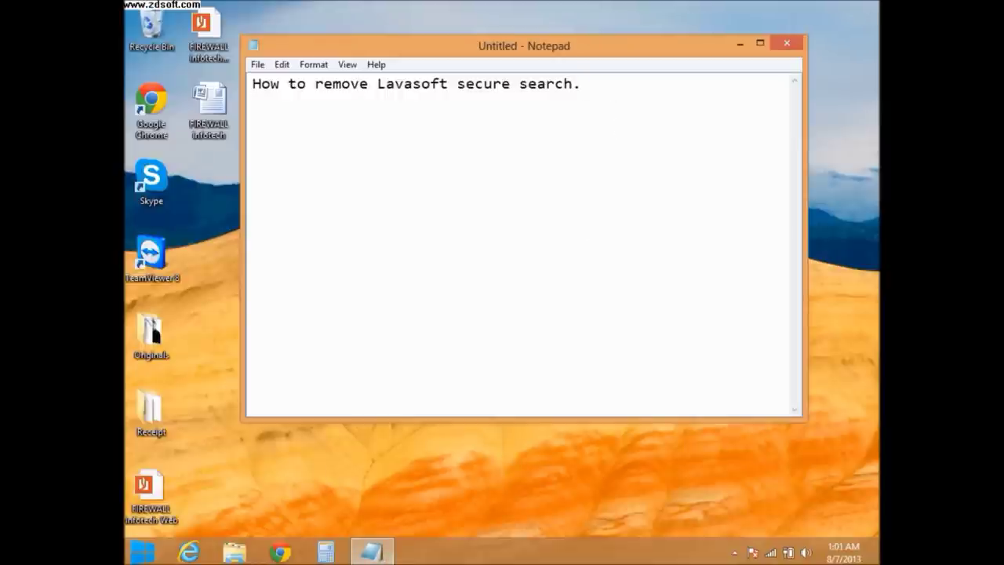
text(Ok lets fix it.)
click(737, 43)
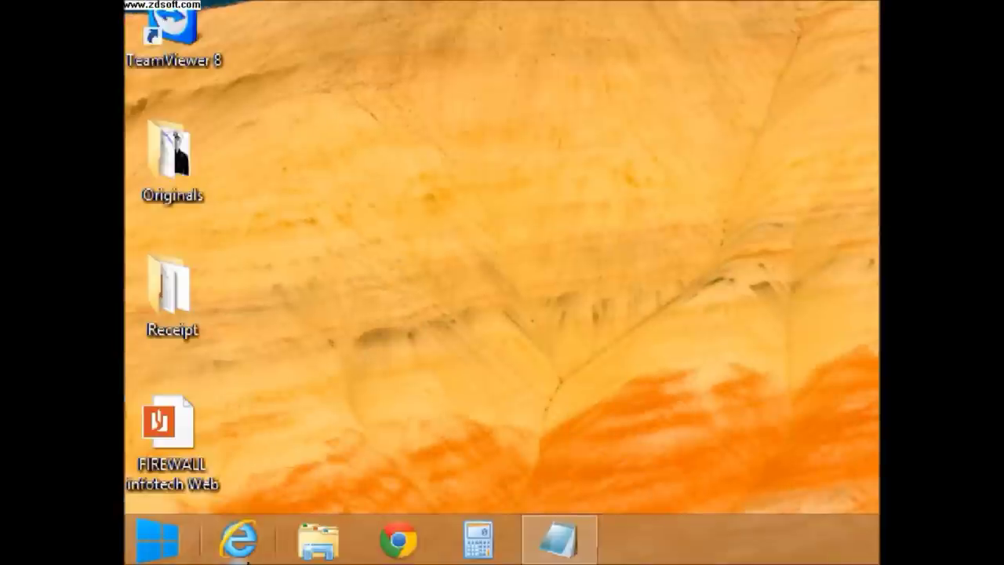
Step: Switch to Internet Explorer and open its add-on management window
click(242, 540)
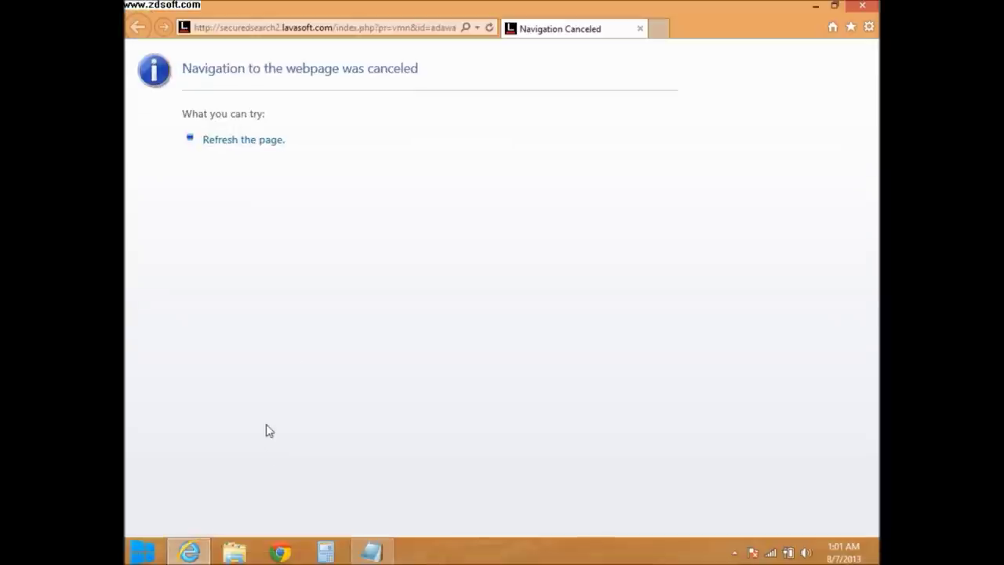
click(436, 30)
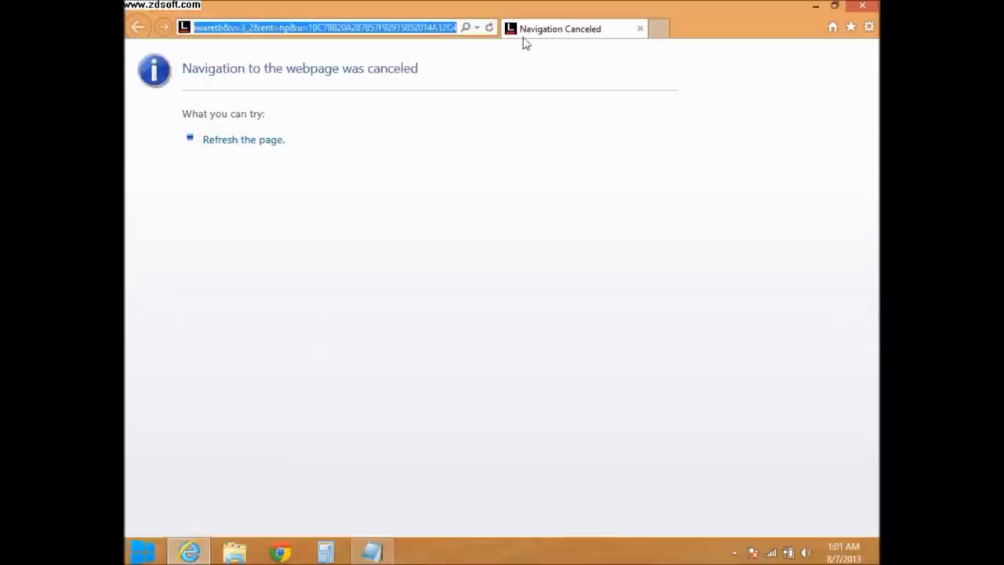
click(863, 6)
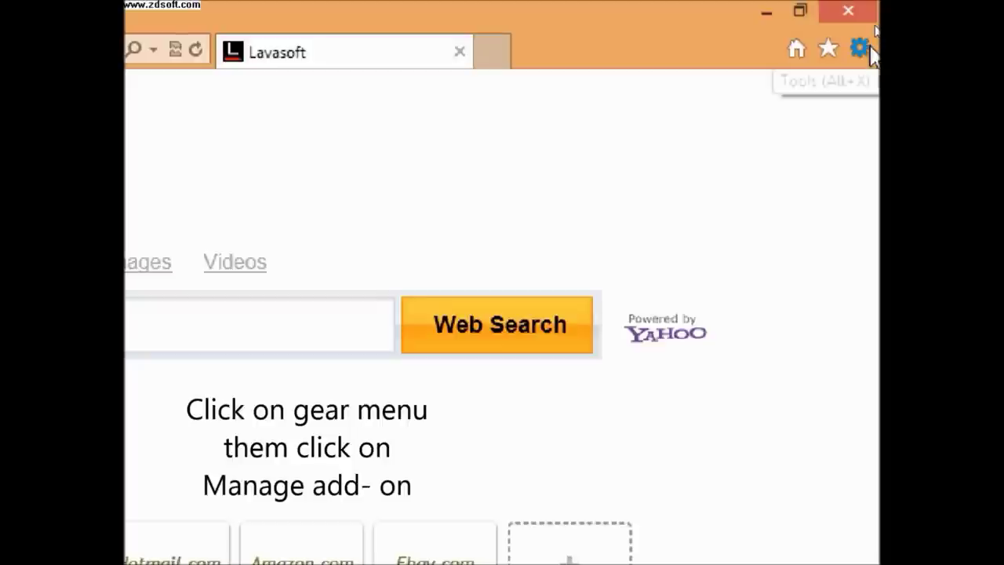
click(859, 50)
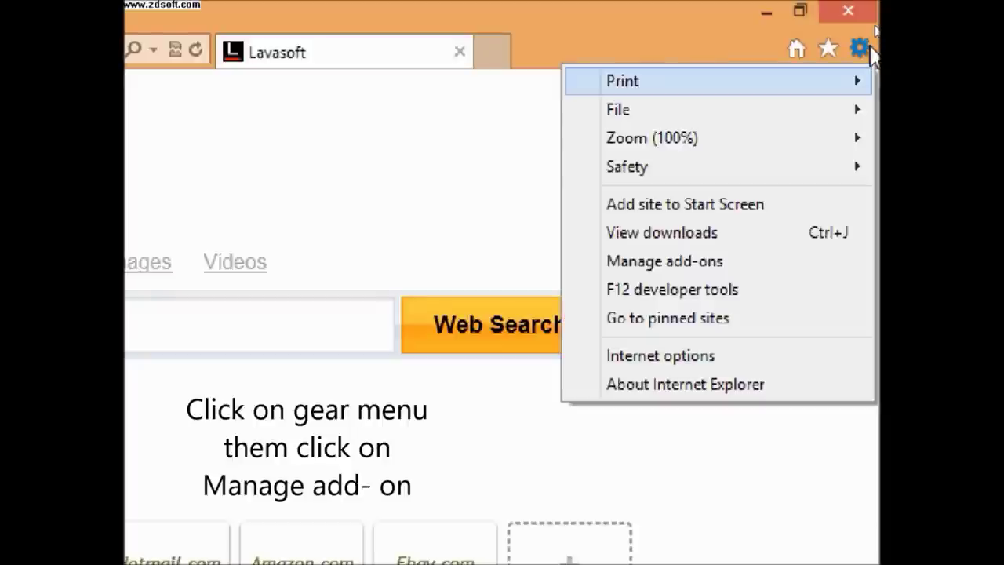
click(712, 266)
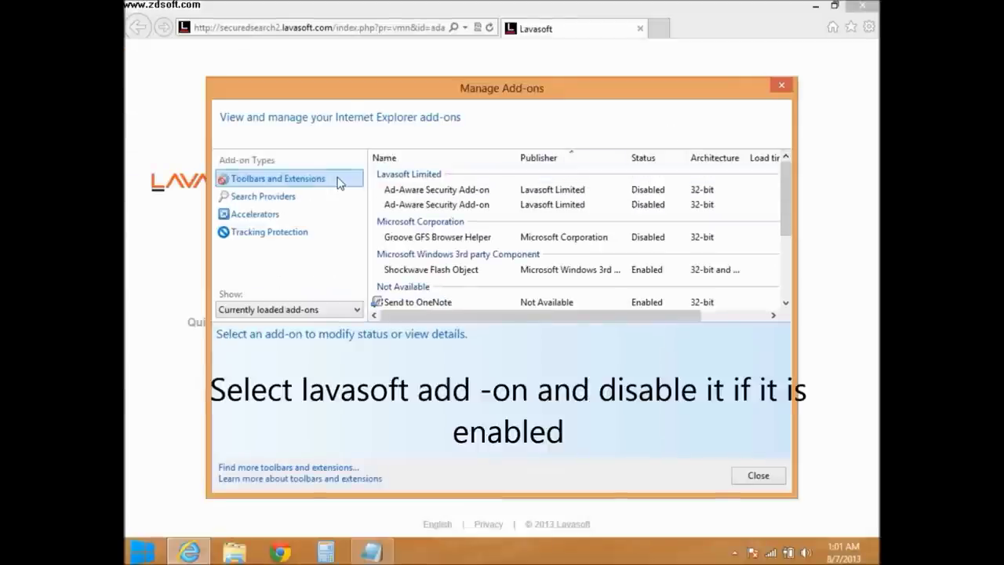
Step: Check the status of both Ad-Aware Security Add-on entries and look through the other toolbars and extensions
click(423, 191)
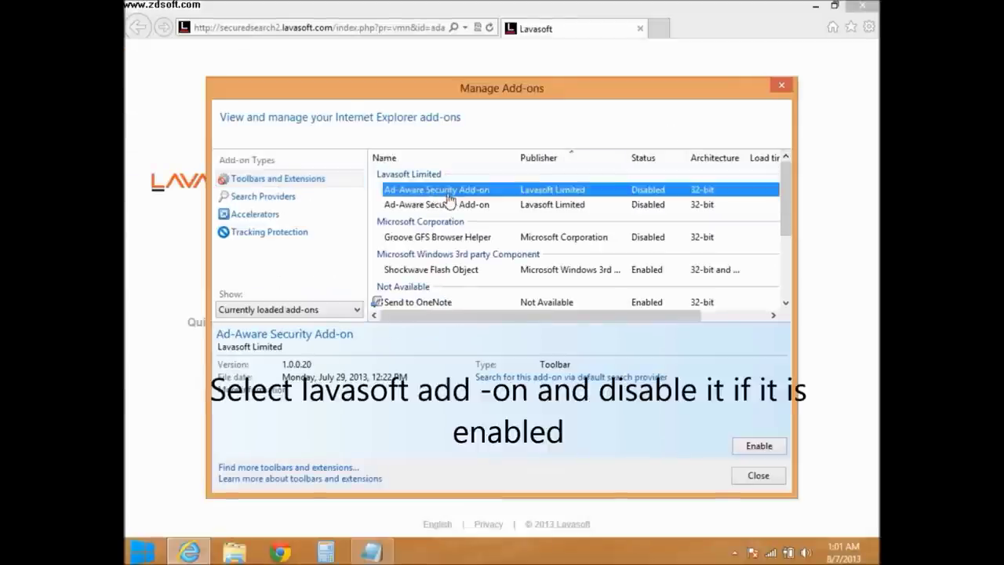
click(449, 204)
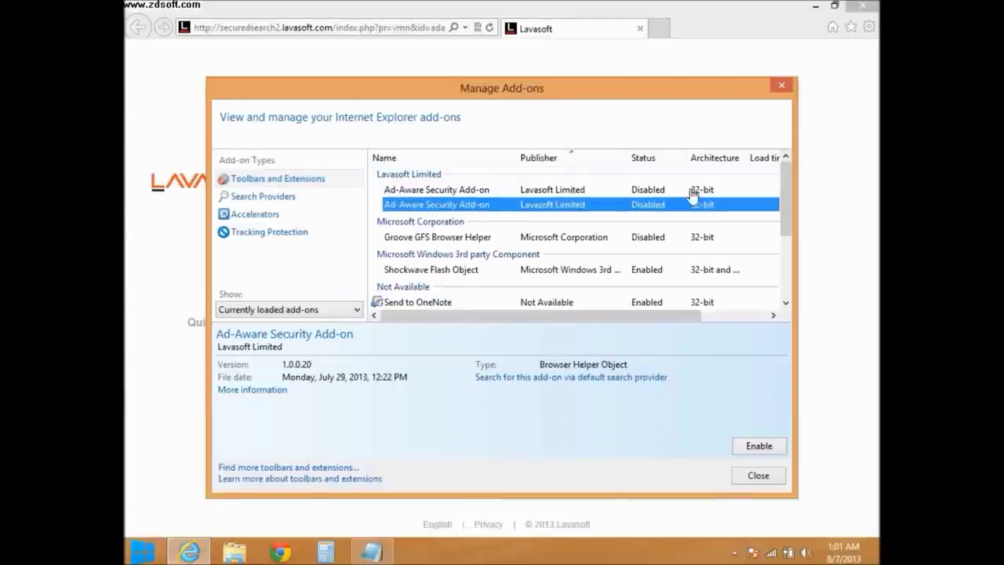
drag(777, 204, 782, 253)
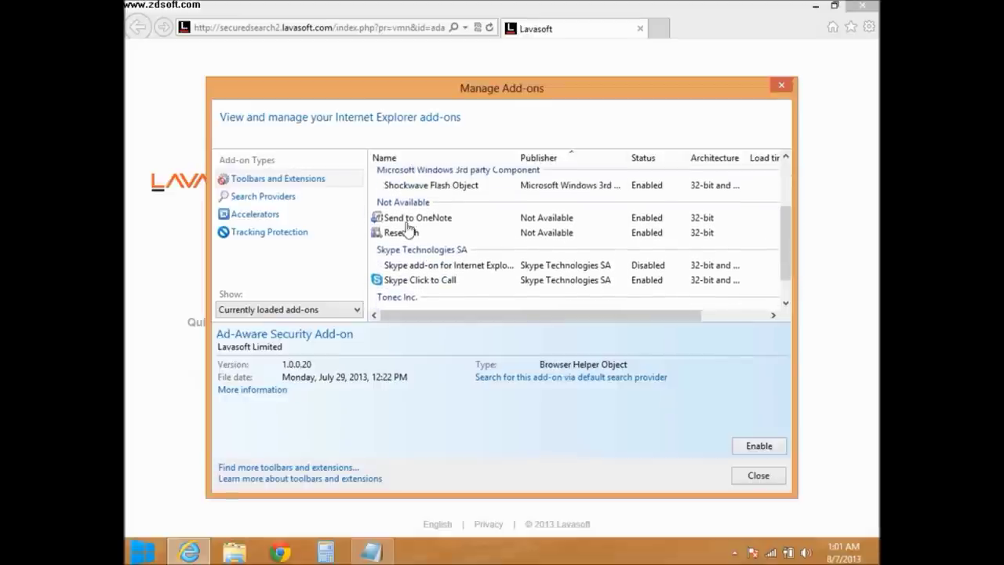
Step: Set Bing as the default search provider in place of SecureSearch
click(263, 196)
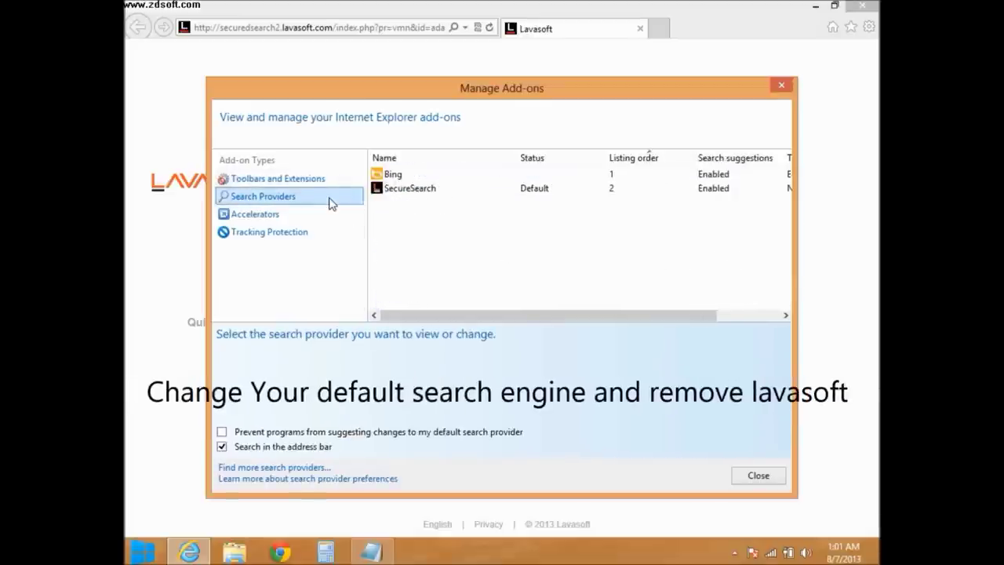
click(441, 191)
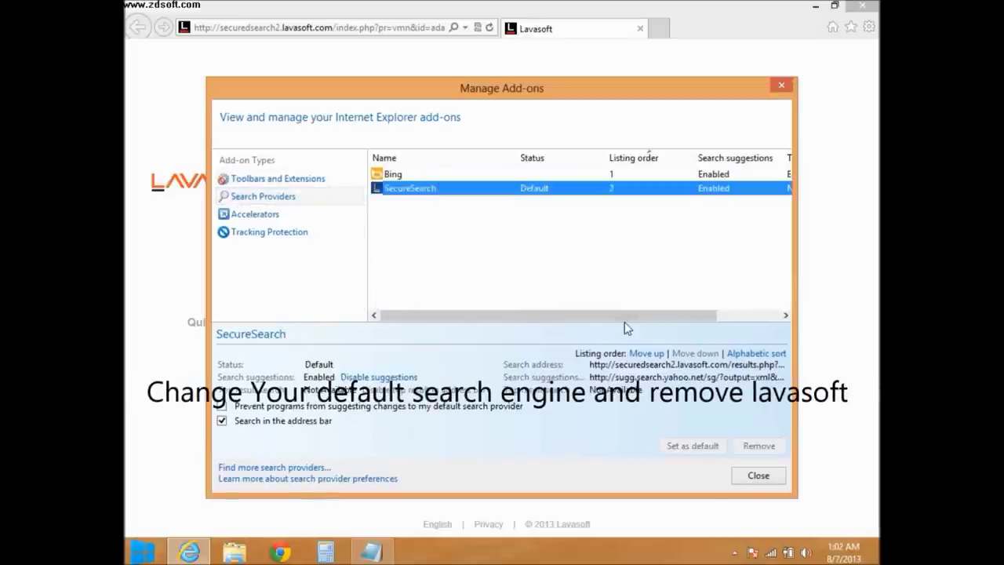
click(445, 174)
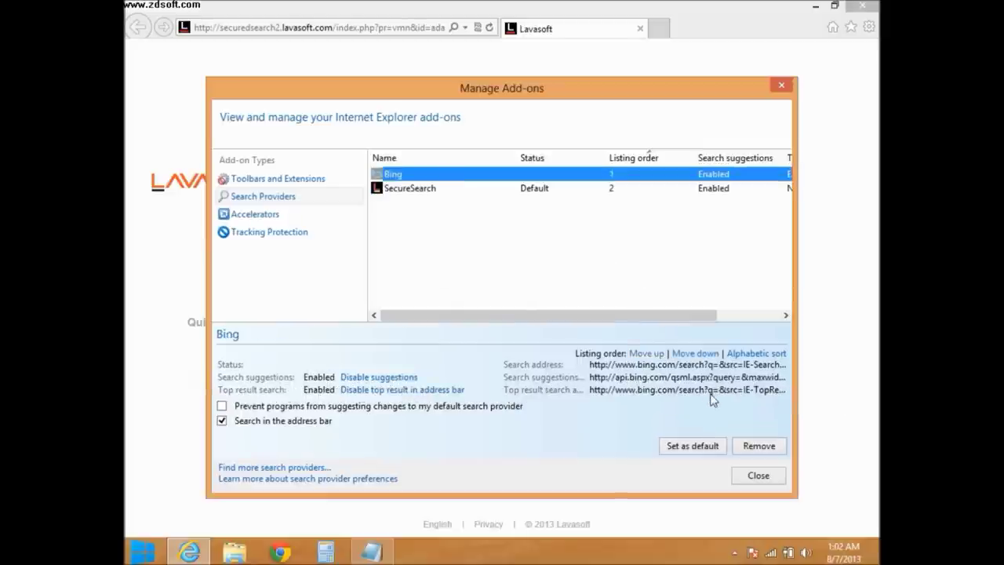
click(702, 445)
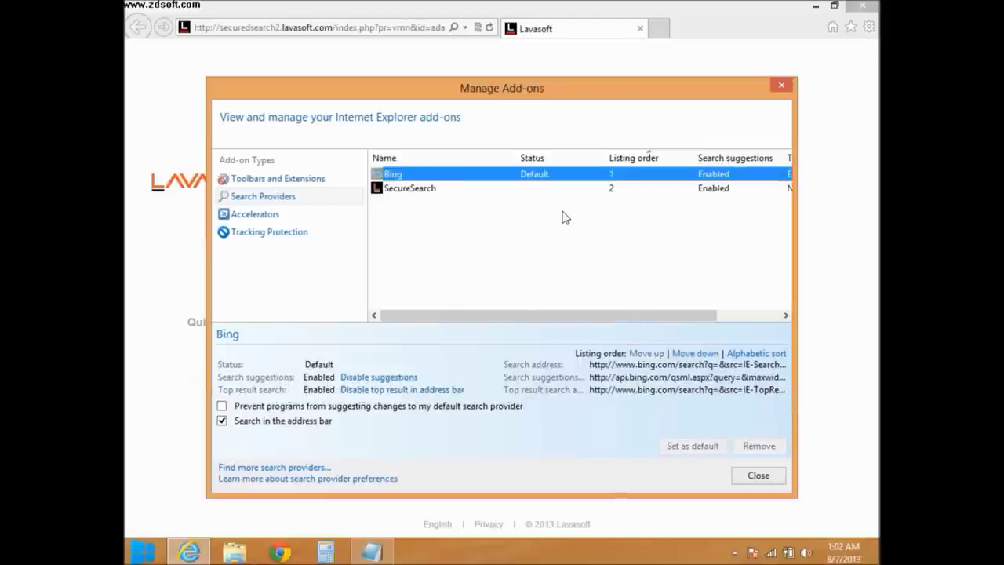
Step: Remove the SecureSearch search provider and close the add-on manager
click(430, 191)
click(758, 447)
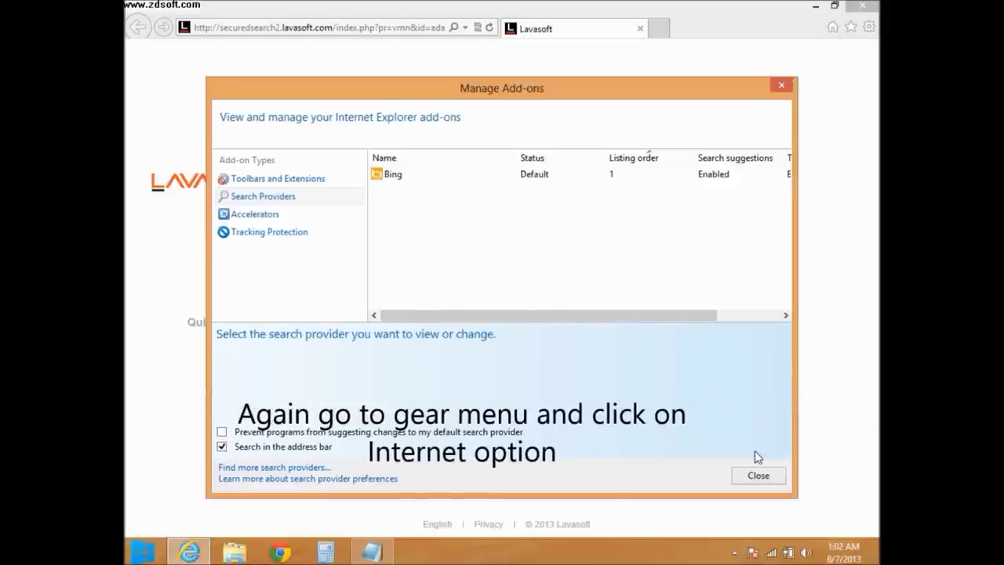
click(755, 479)
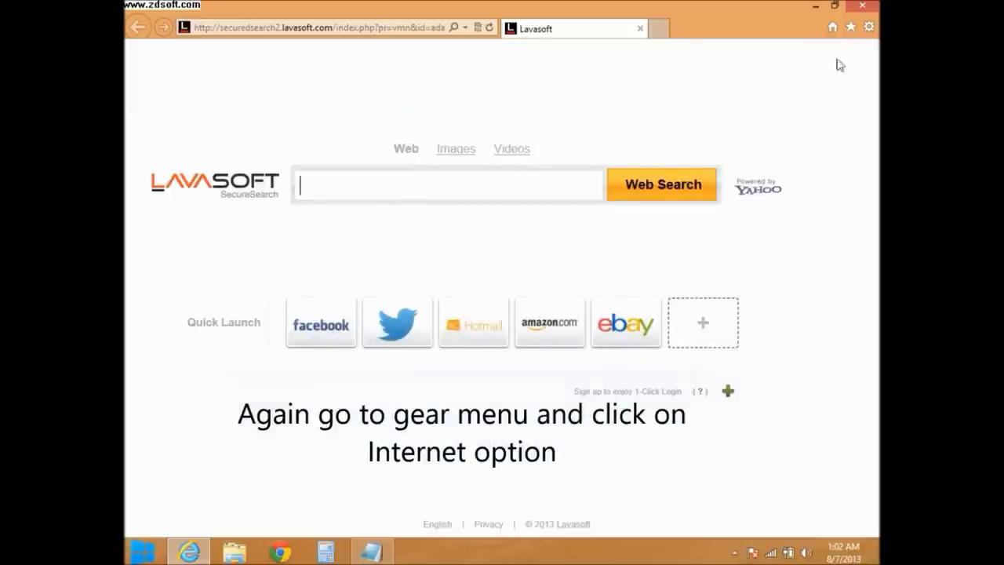
click(869, 26)
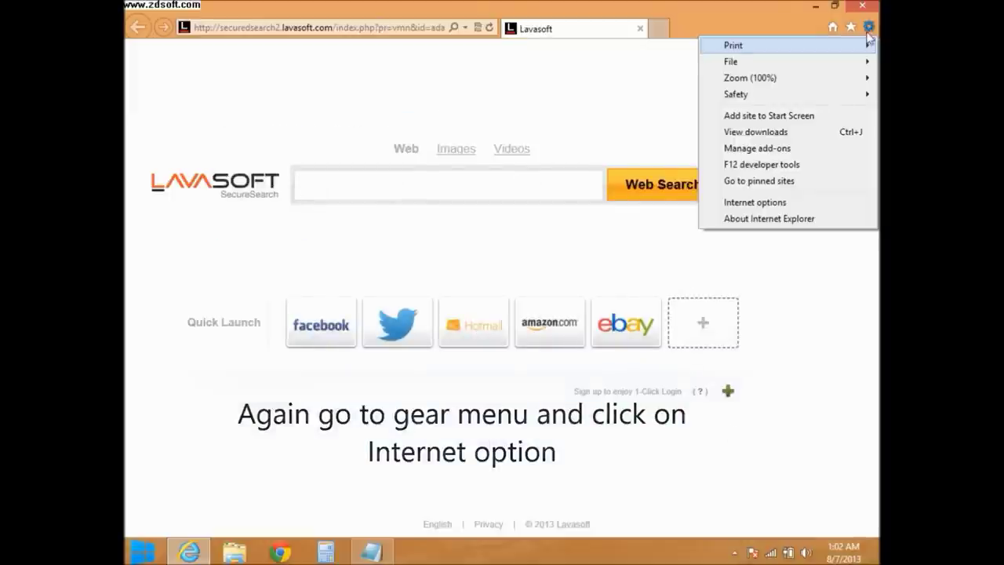
click(753, 202)
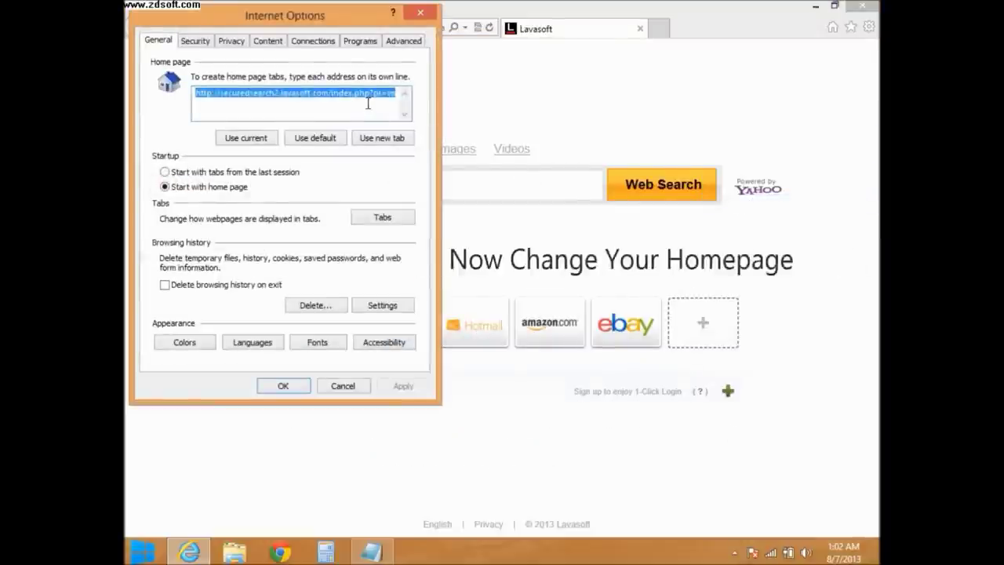
text(www.google.com)
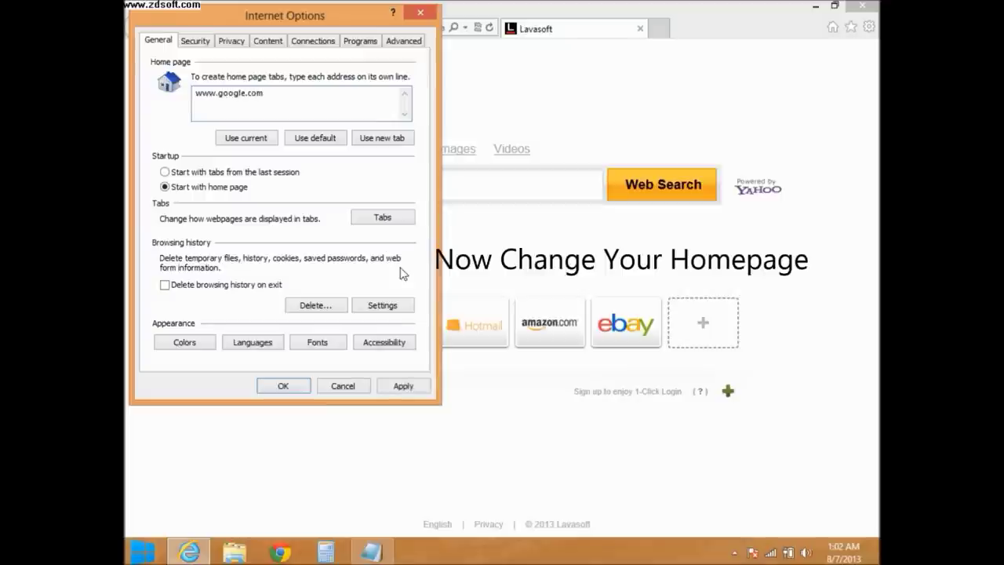
click(403, 386)
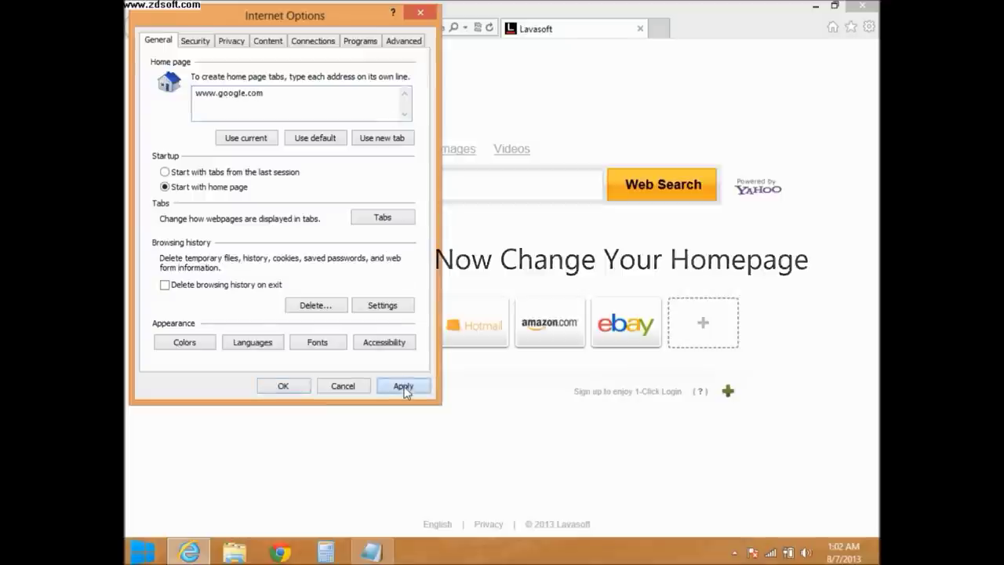
click(283, 385)
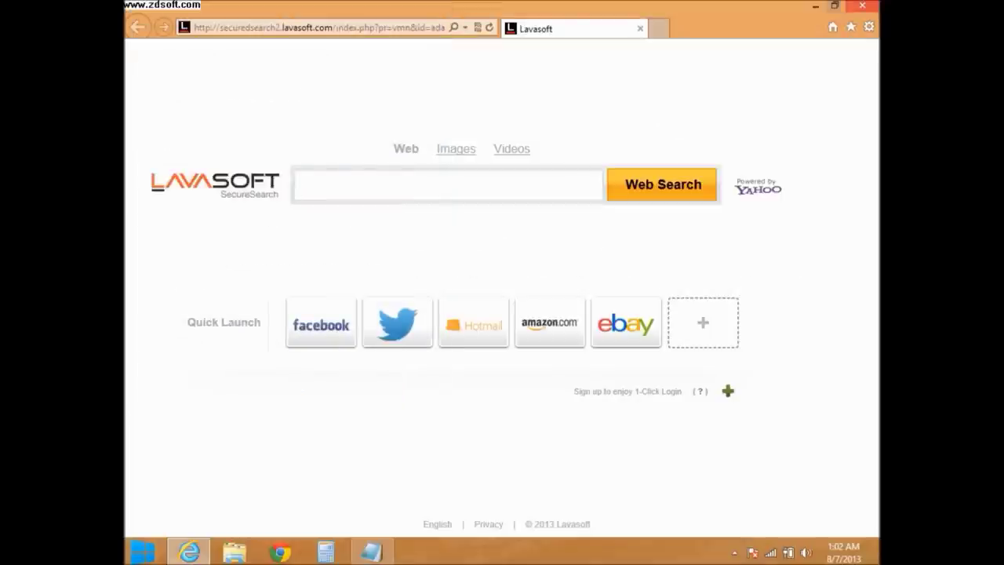
Step: Restart Internet Explorer to check its home page, then close it and dismiss the Ad-Aware browser settings notification
click(862, 5)
click(189, 553)
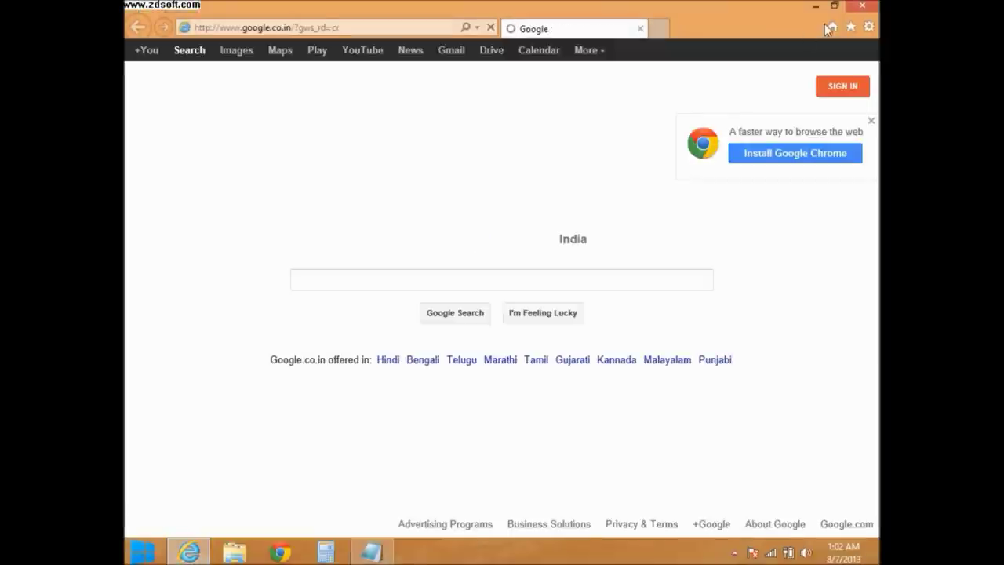
click(868, 8)
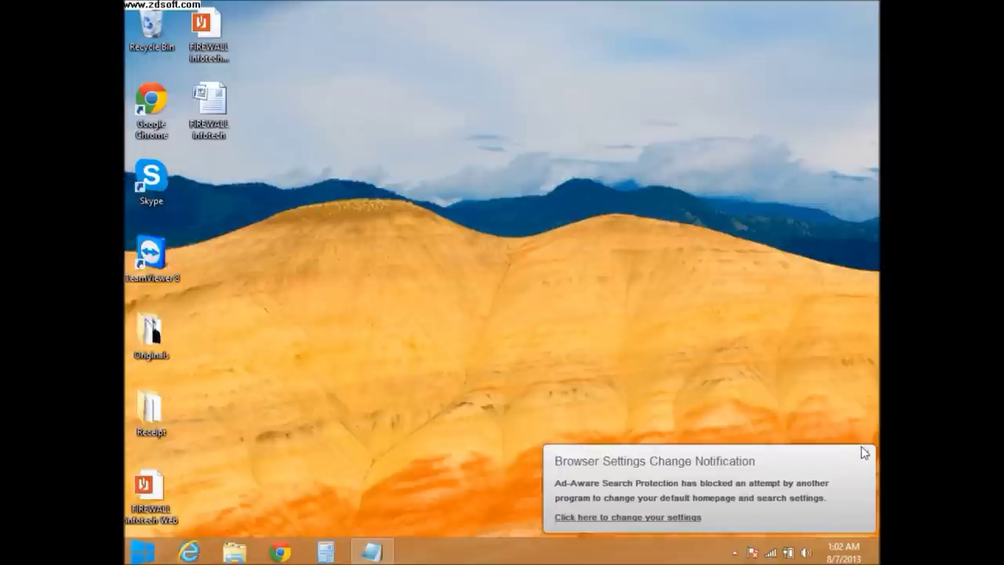
click(868, 457)
Step: Switch to Google Chrome and open the Extensions page from its settings
click(280, 553)
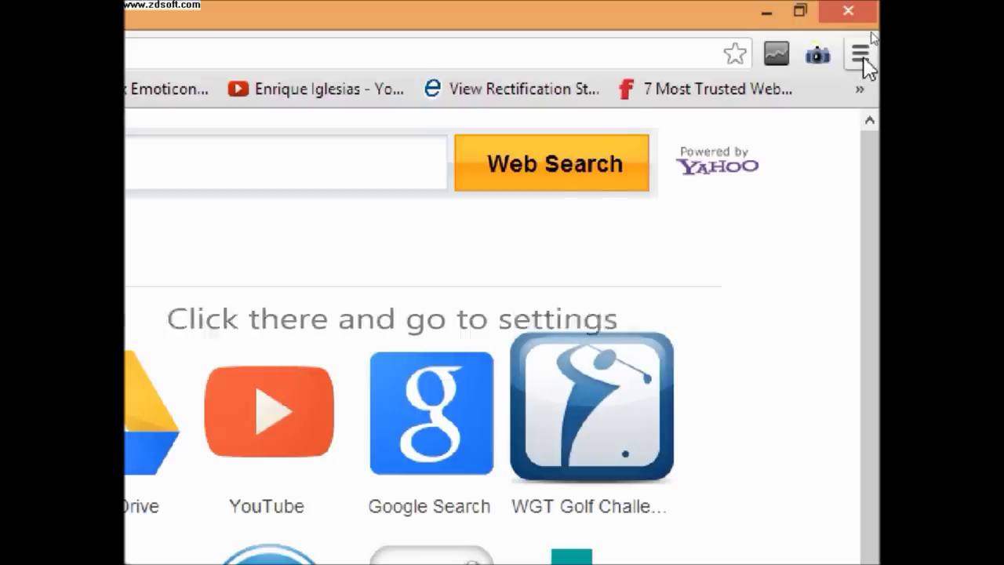
click(869, 30)
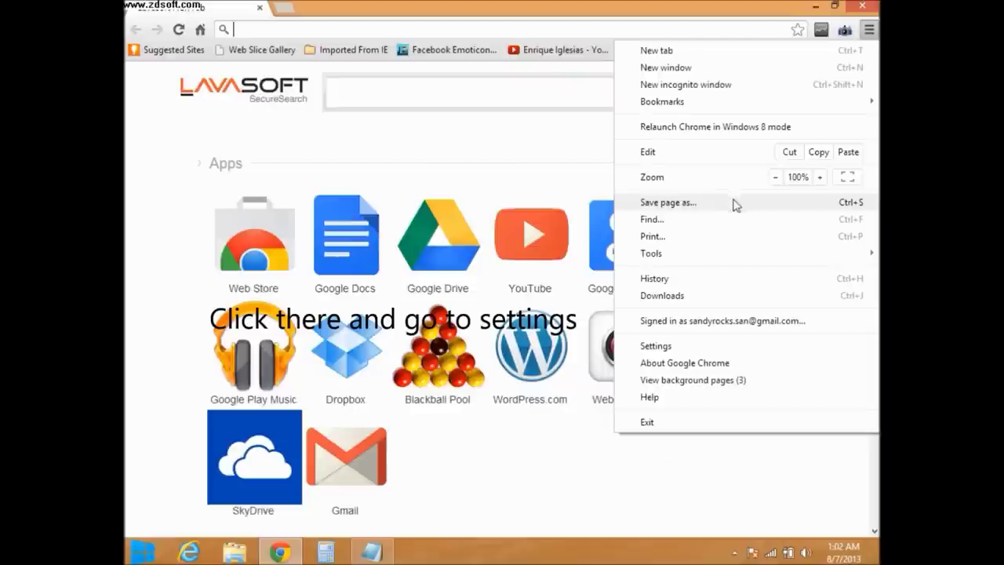
click(663, 347)
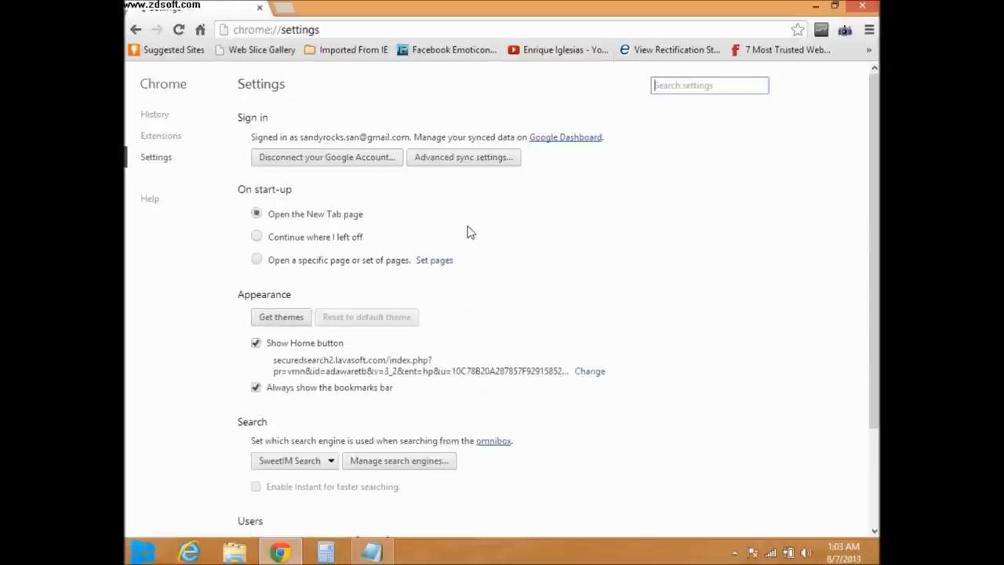
click(166, 138)
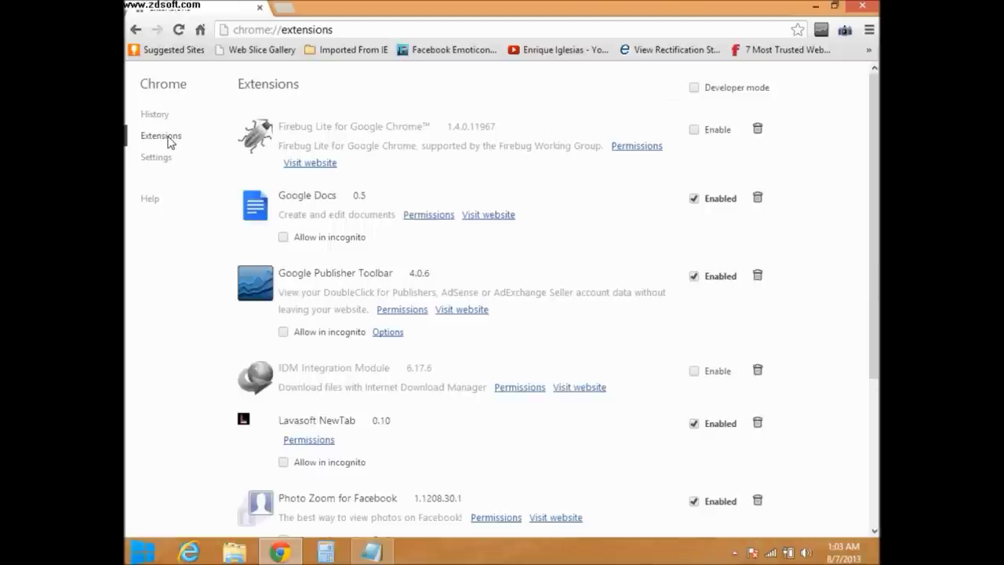
Step: Remove the Lavasoft NewTab extension from Chrome and confirm its removal
drag(873, 227, 874, 313)
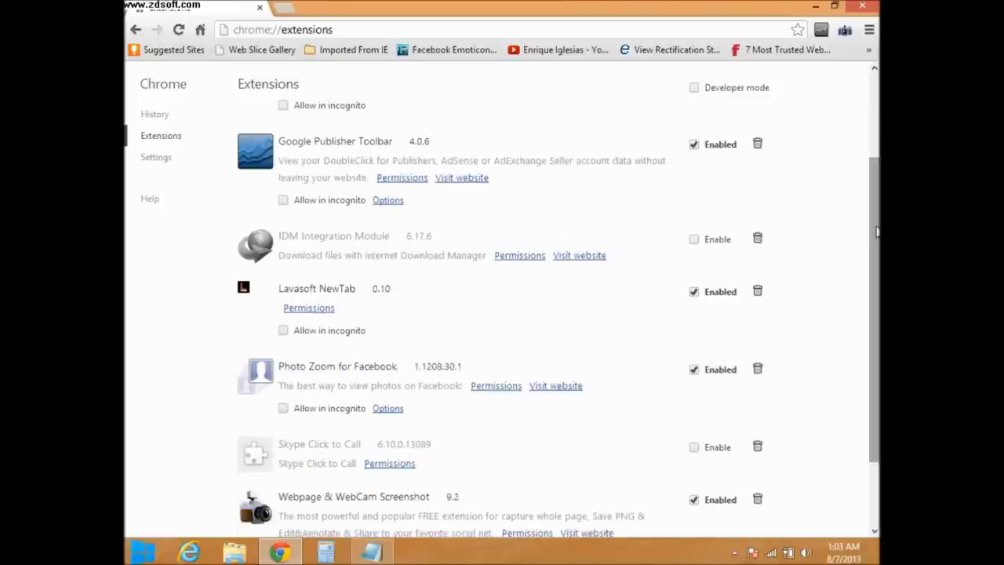
click(757, 291)
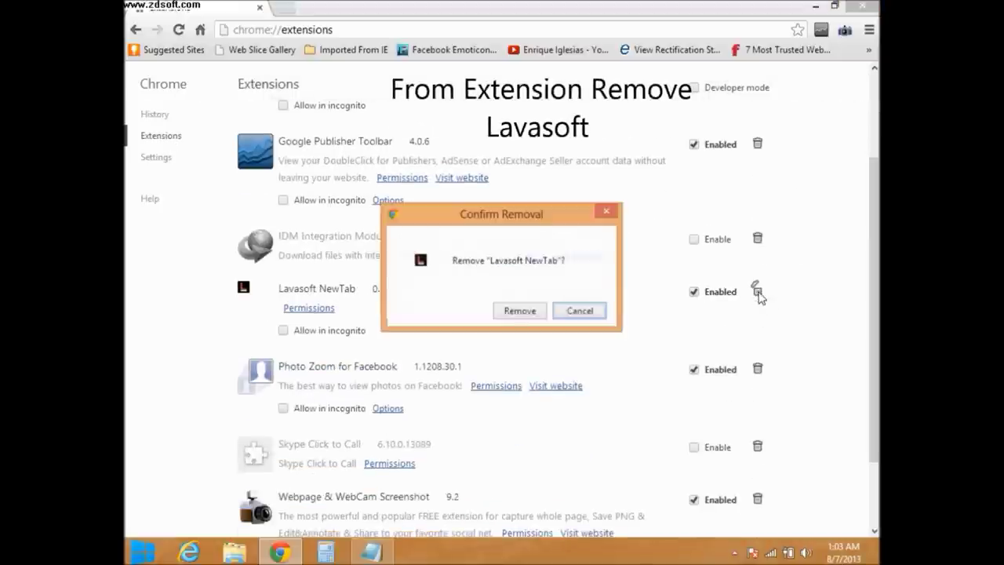
click(510, 311)
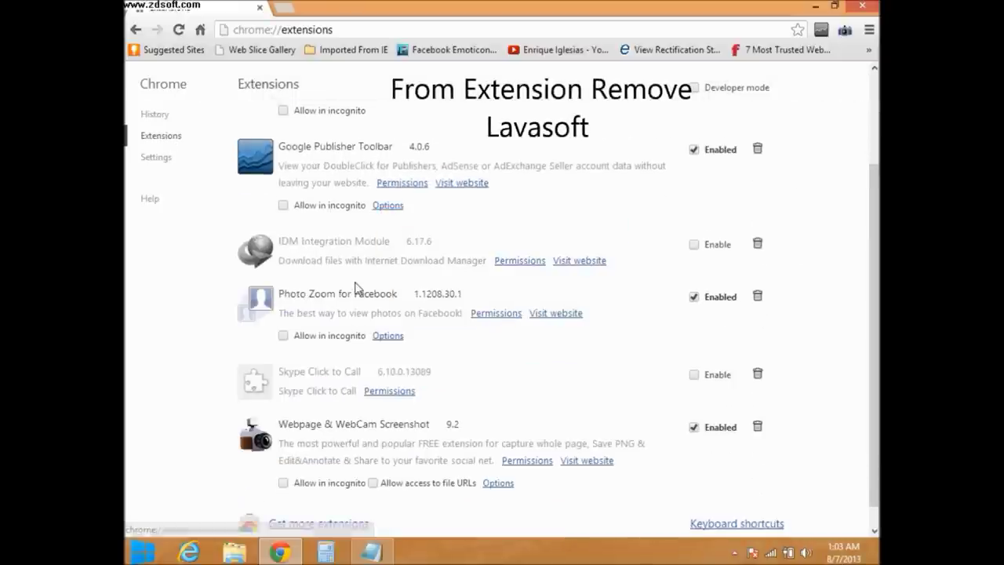
click(163, 159)
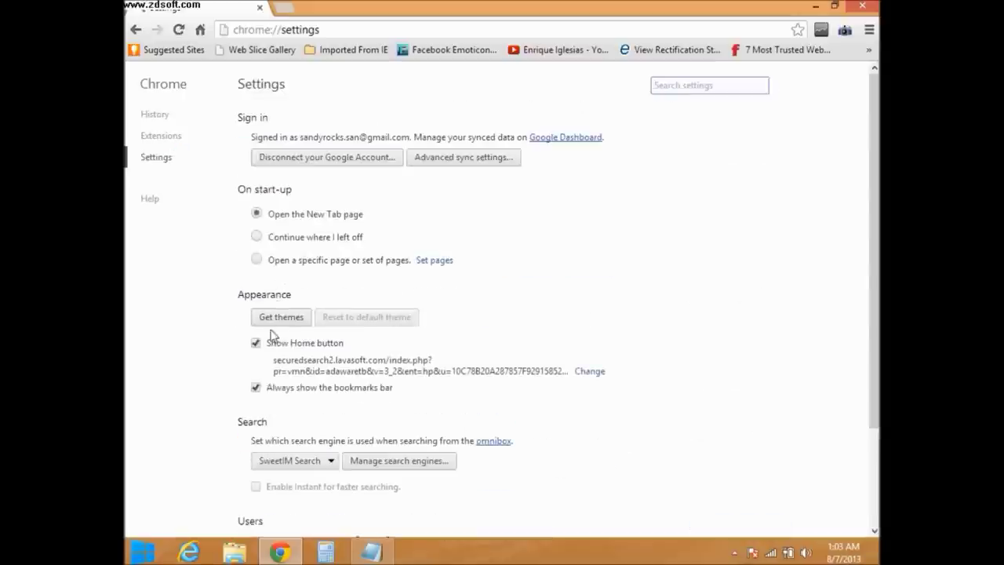
click(588, 371)
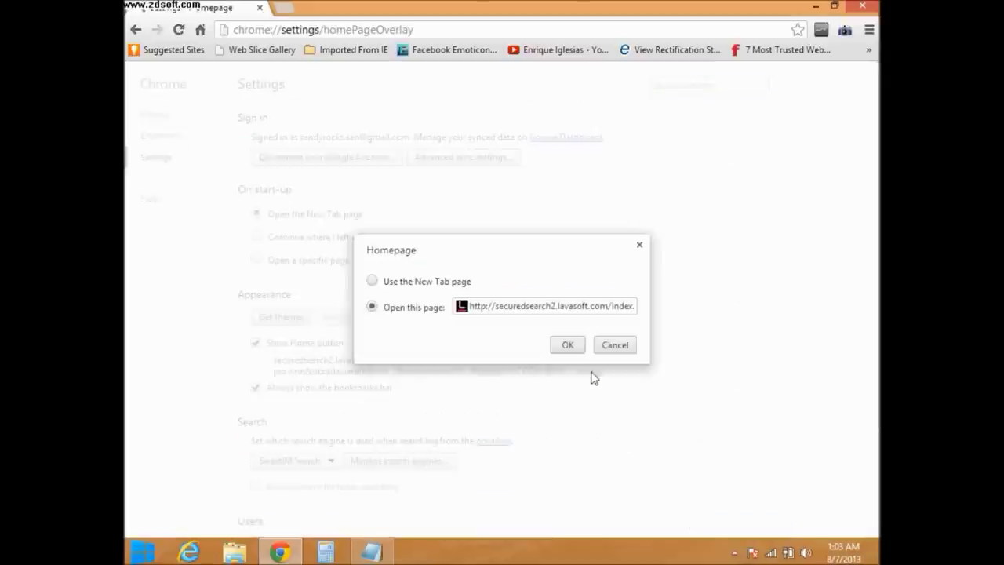
drag(469, 306, 666, 314)
key(BackSpace)
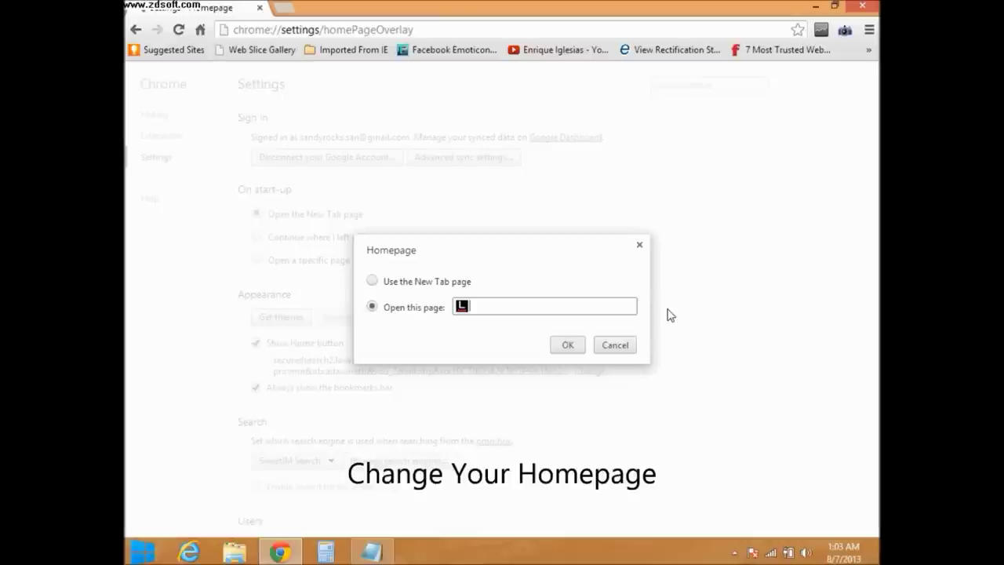
text(www)
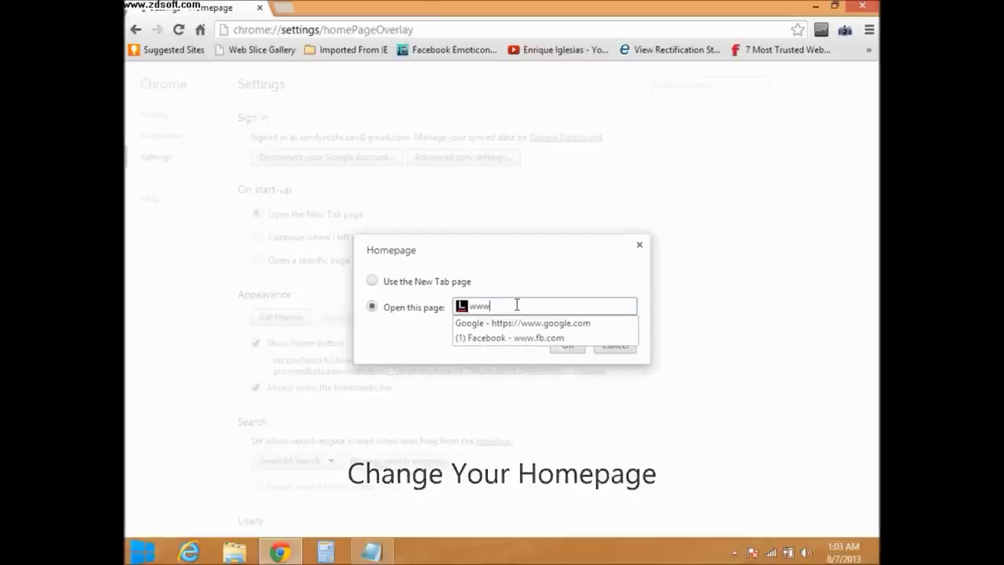
text(.google.co)
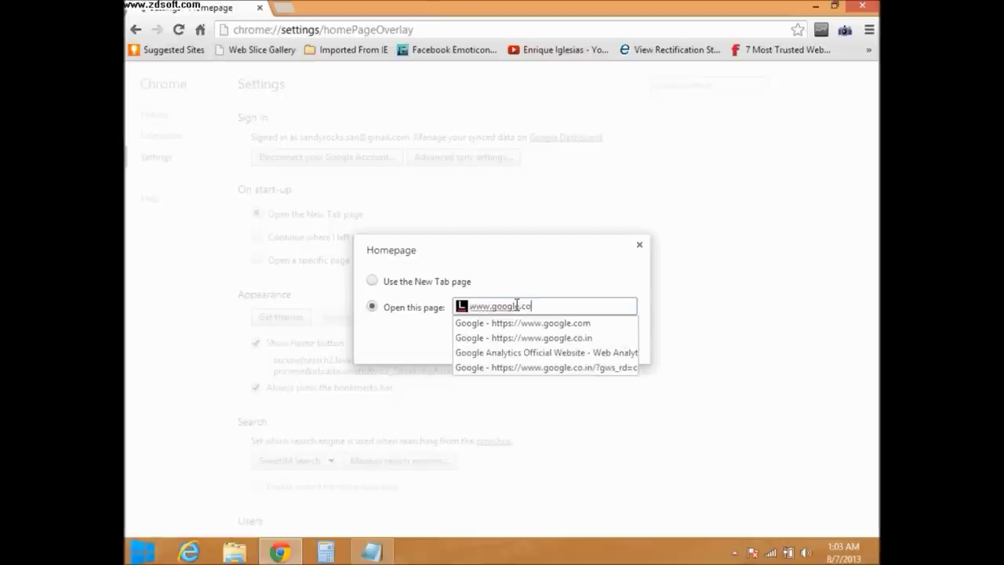
text(m)
click(406, 336)
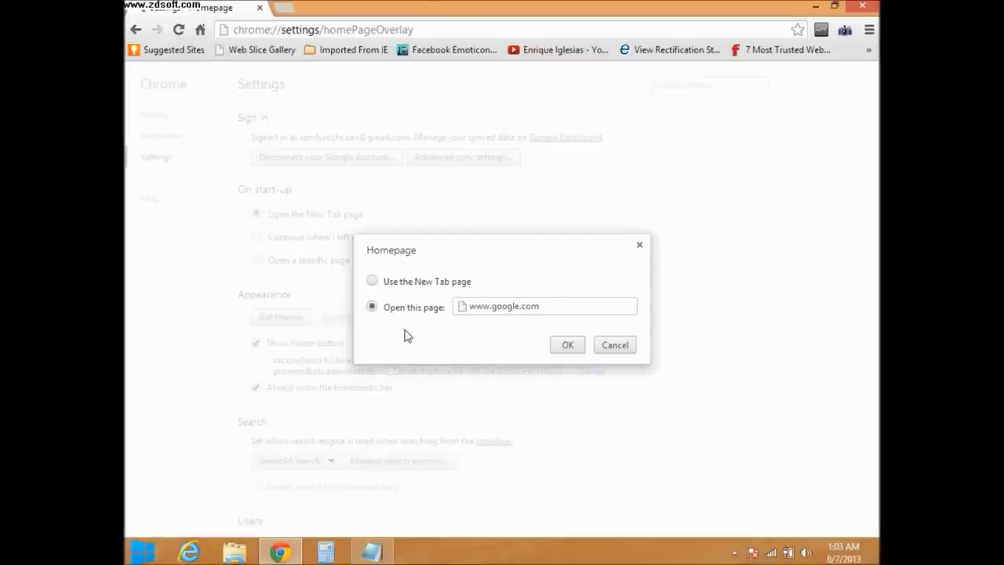
click(567, 345)
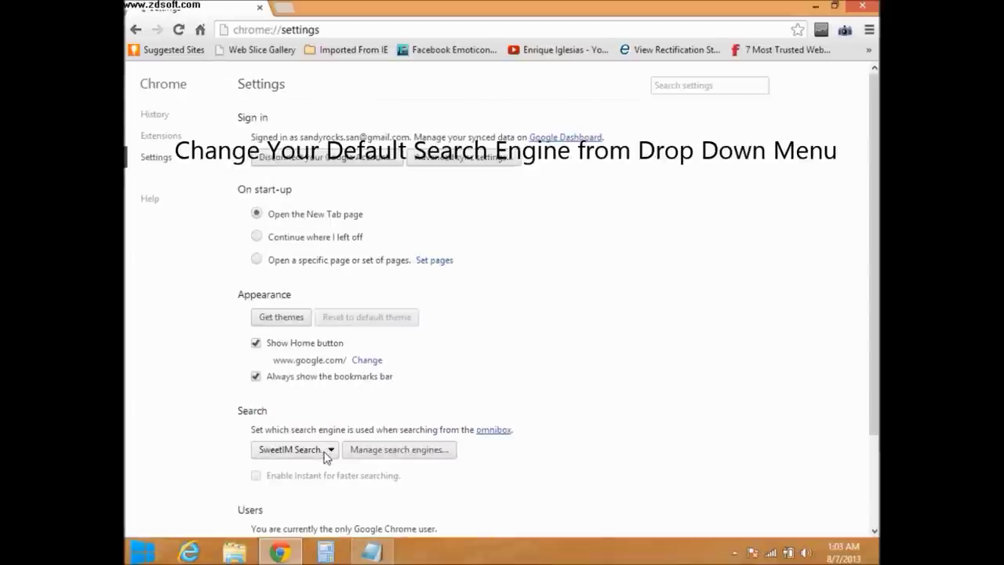
Step: Make Google the default search engine and delete SweetIM Search from the list of search engines
click(327, 455)
click(294, 476)
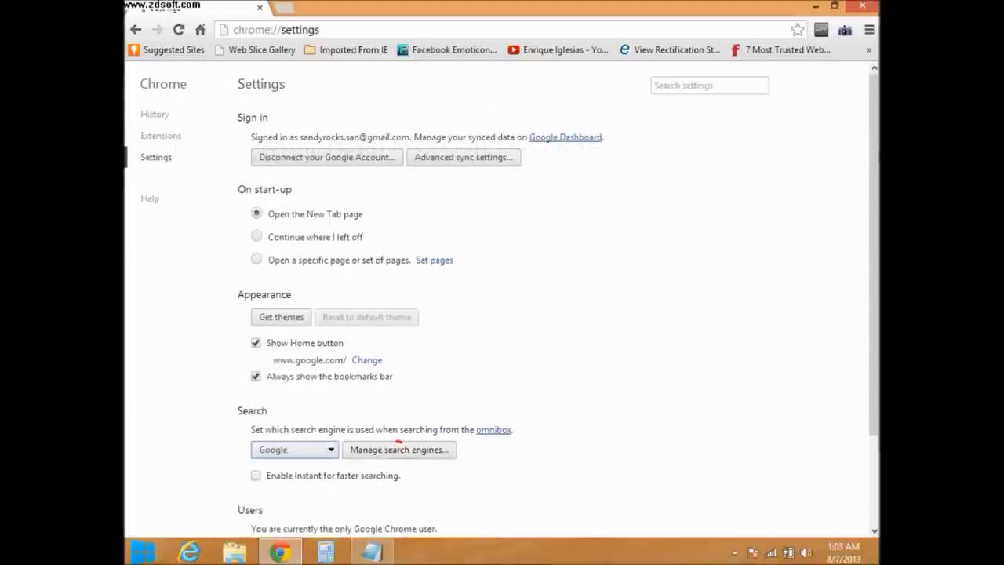
click(398, 451)
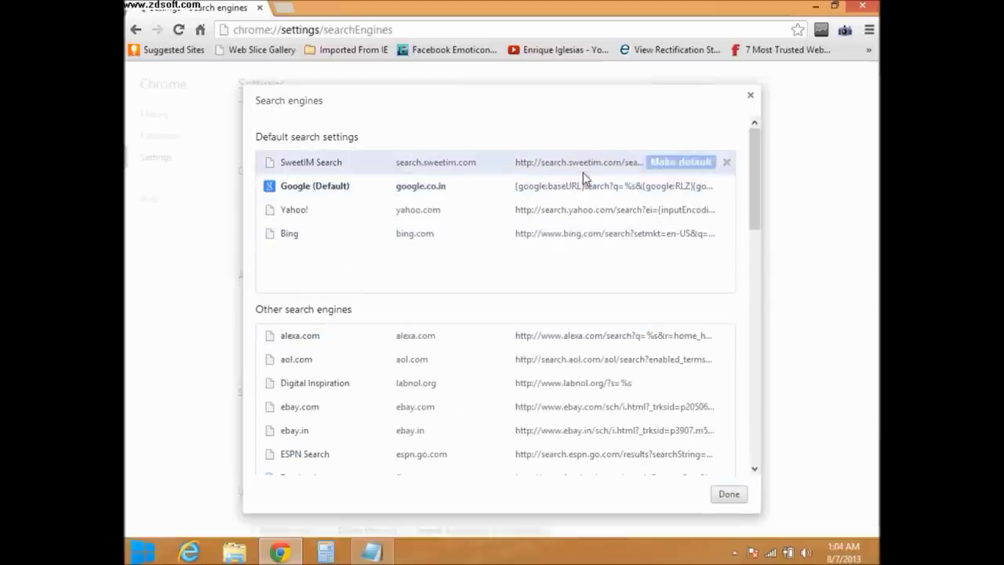
click(727, 162)
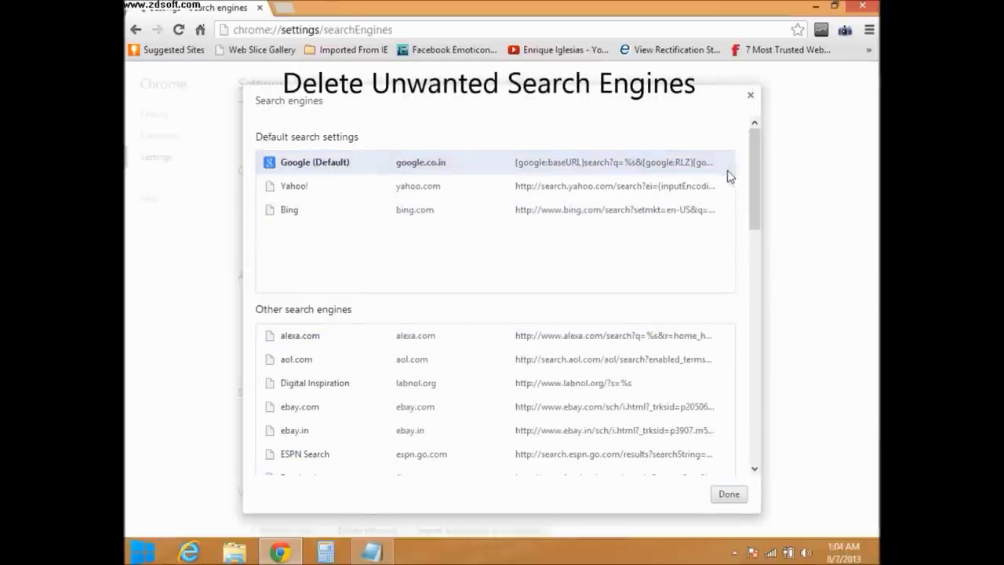
Step: Delete the other search engines from alexa.com through y8.com, keeping only YouTube Video Search, and finish managing the search engines
drag(750, 213, 751, 250)
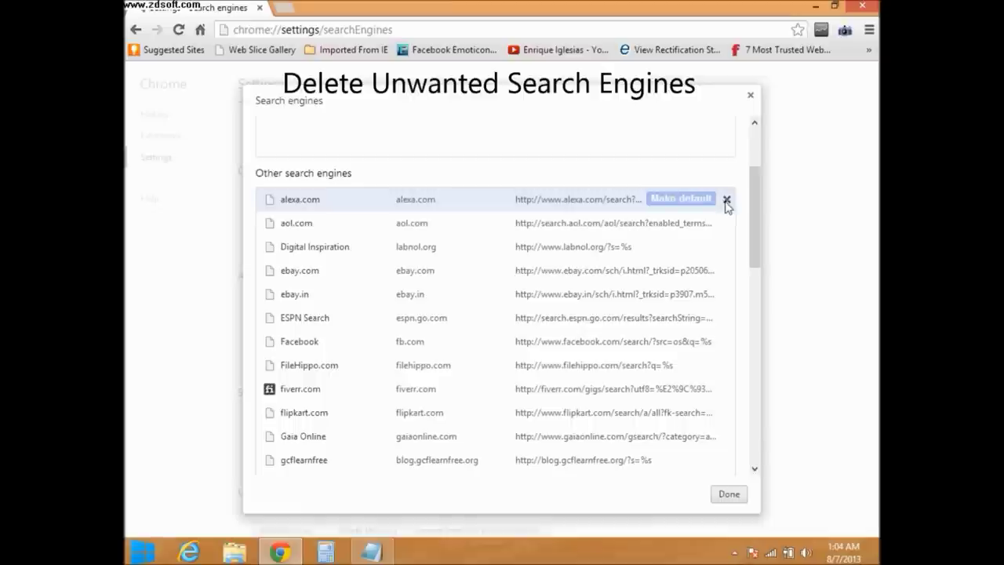
click(727, 199)
click(726, 199)
click(726, 199)
click(726, 199)
click(726, 199)
click(726, 200)
click(726, 199)
click(726, 199)
click(726, 200)
click(726, 200)
click(727, 199)
double_click(726, 199)
double_click(726, 200)
double_click(726, 200)
double_click(726, 199)
double_click(726, 199)
double_click(726, 199)
click(726, 199)
double_click(726, 200)
double_click(726, 199)
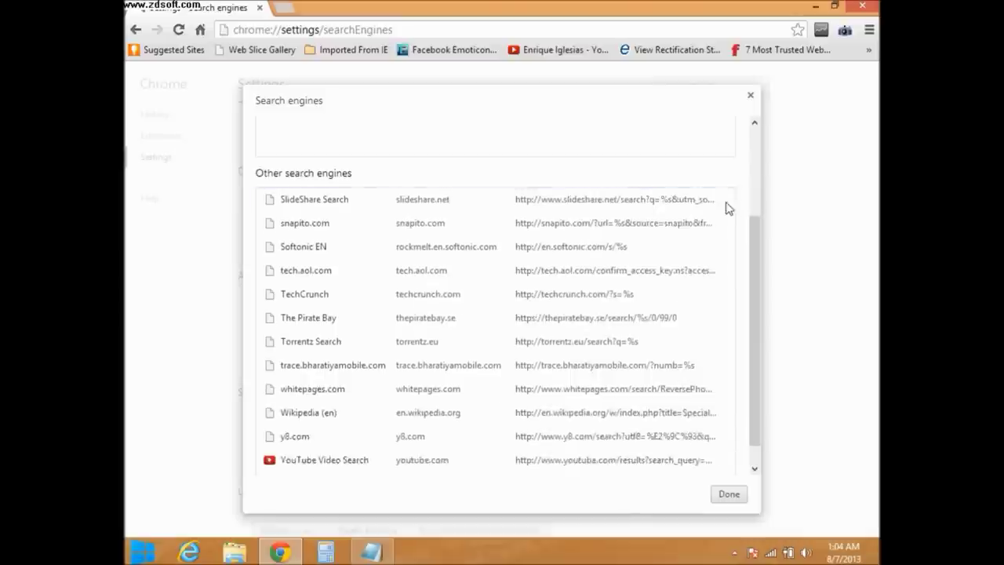
double_click(726, 203)
click(728, 219)
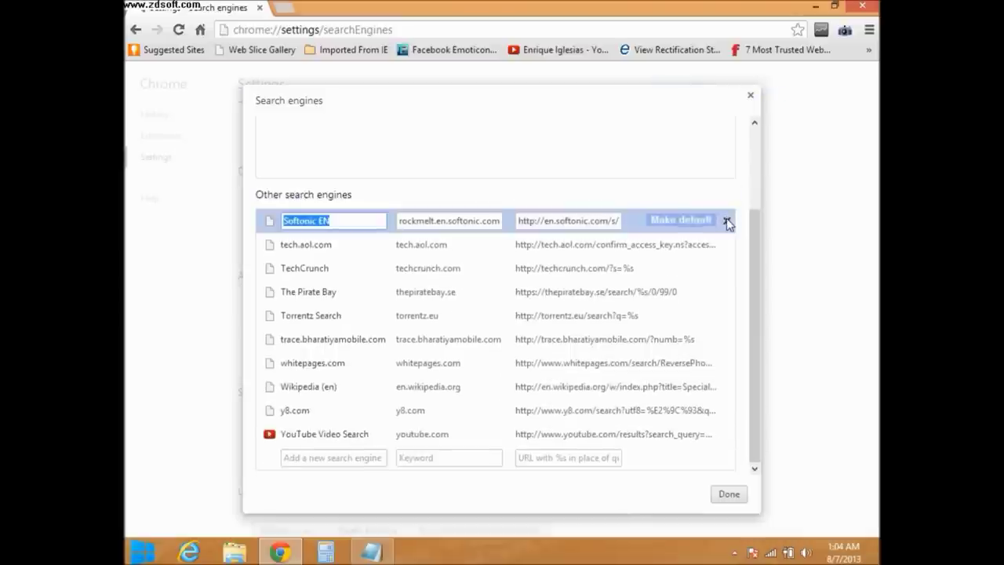
click(728, 223)
click(728, 245)
click(727, 281)
click(726, 291)
click(727, 307)
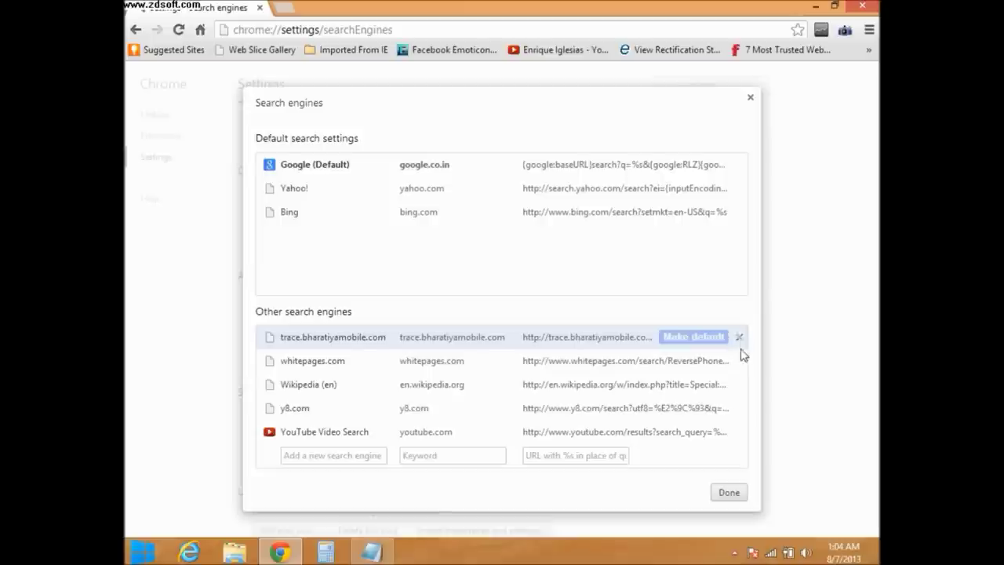
click(739, 337)
click(739, 337)
click(739, 338)
click(739, 337)
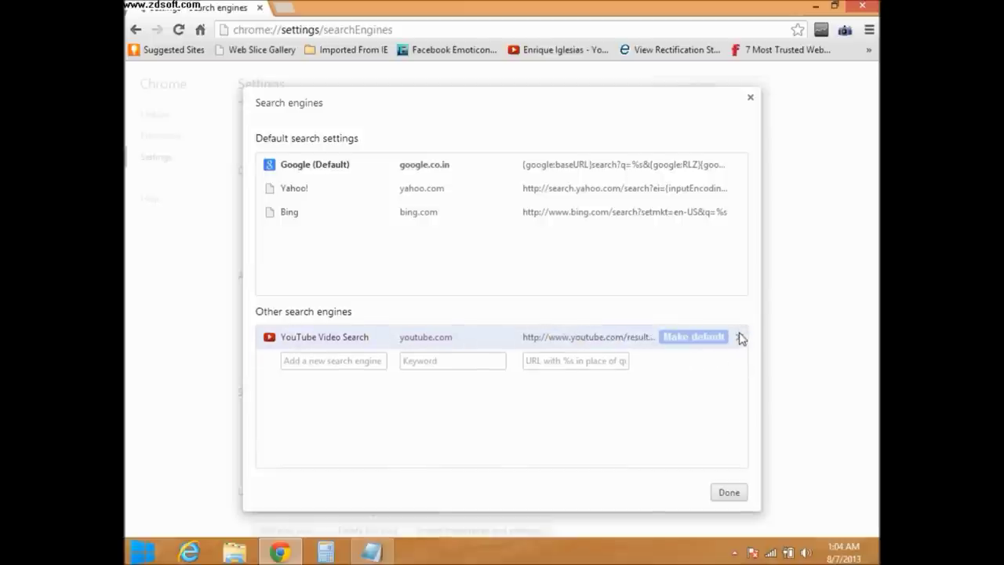
click(728, 494)
Step: Restart Chrome, dismissing the Ad-Aware Identity Monitoring offer on the desktop
click(865, 7)
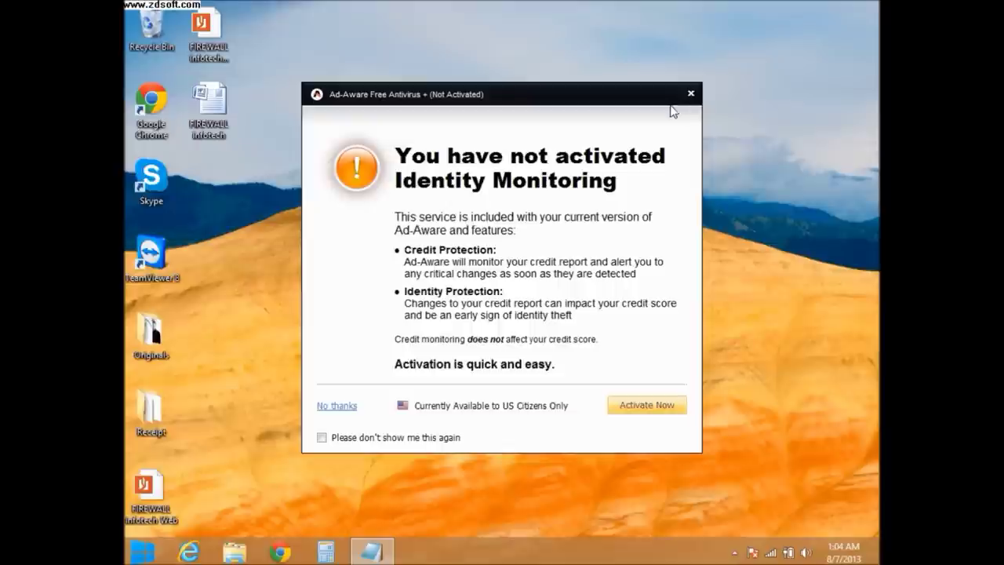
click(691, 93)
click(294, 554)
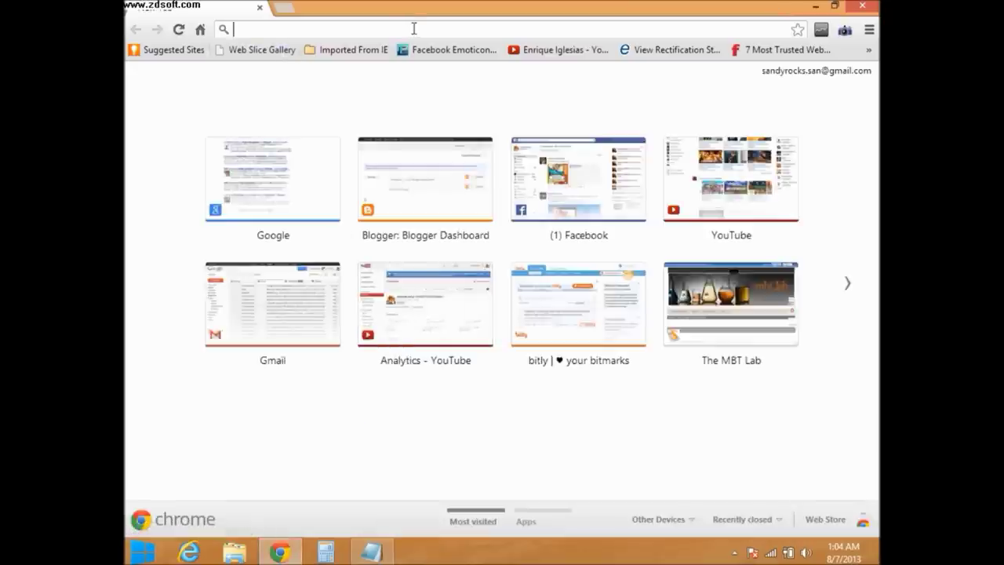
click(868, 31)
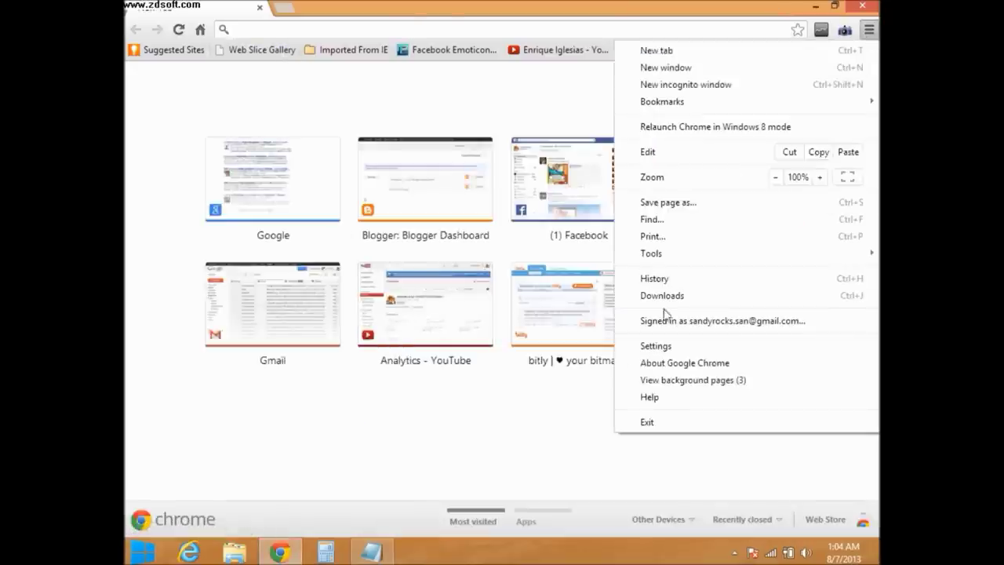
click(651, 348)
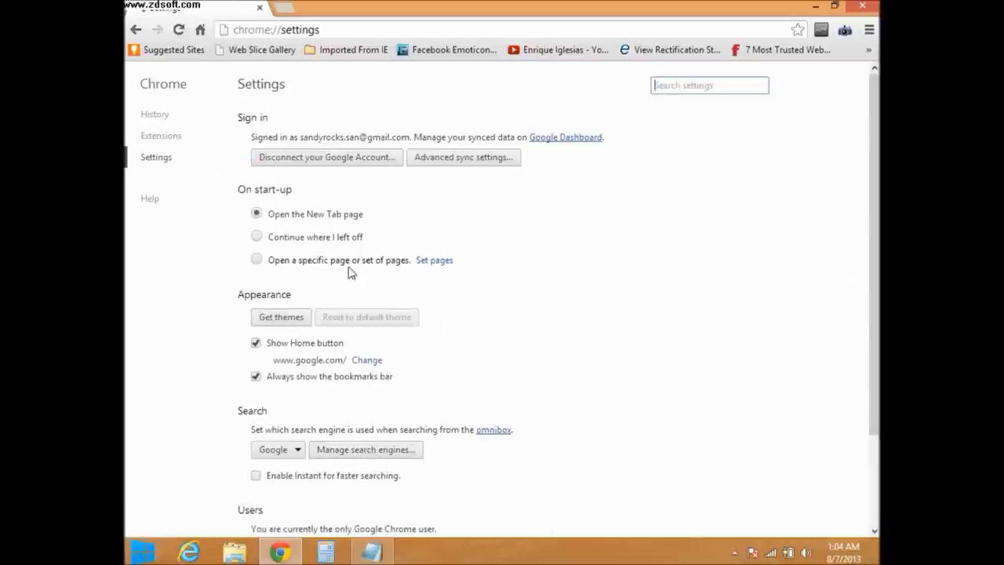
click(259, 261)
click(433, 261)
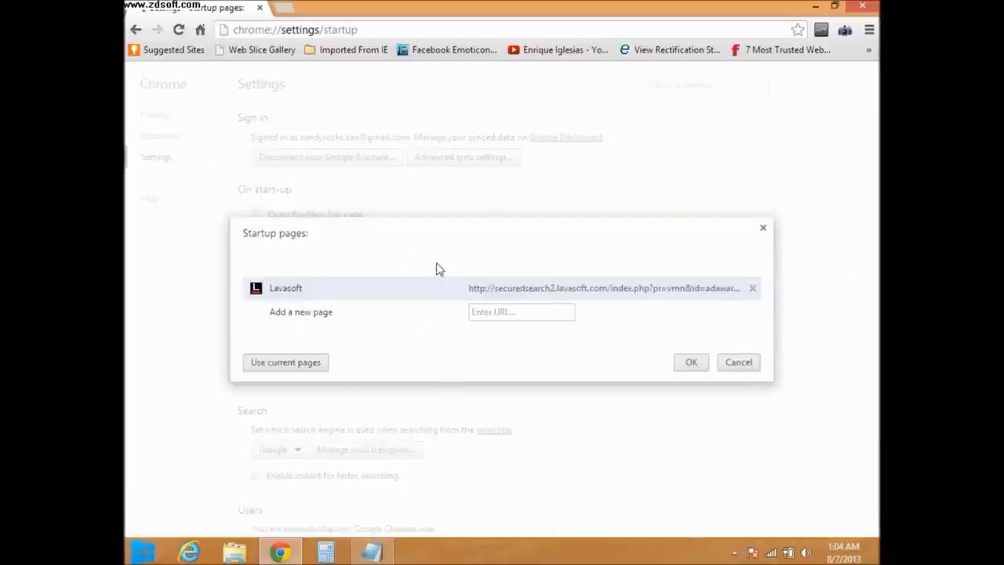
click(538, 296)
text(www)
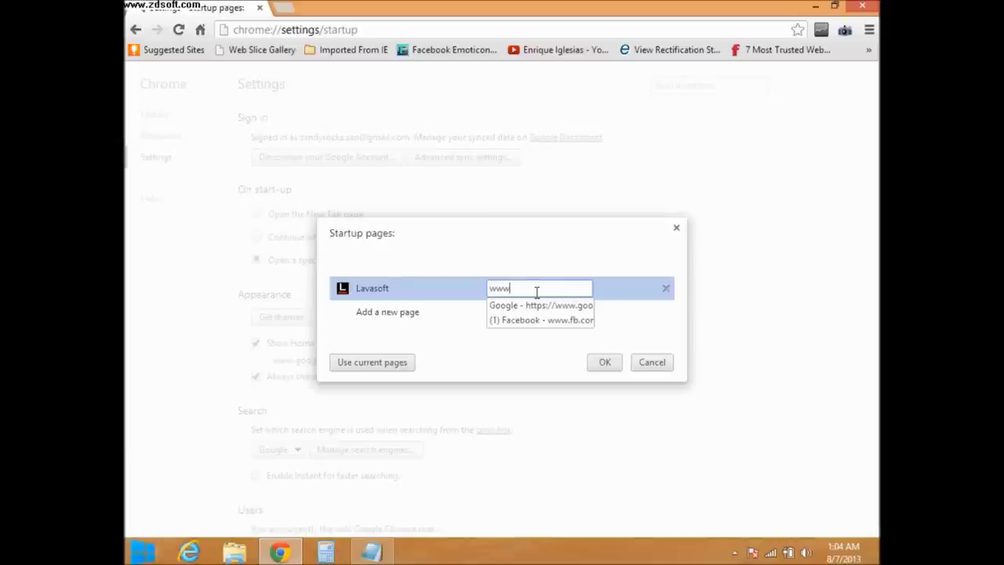
text(.google.com)
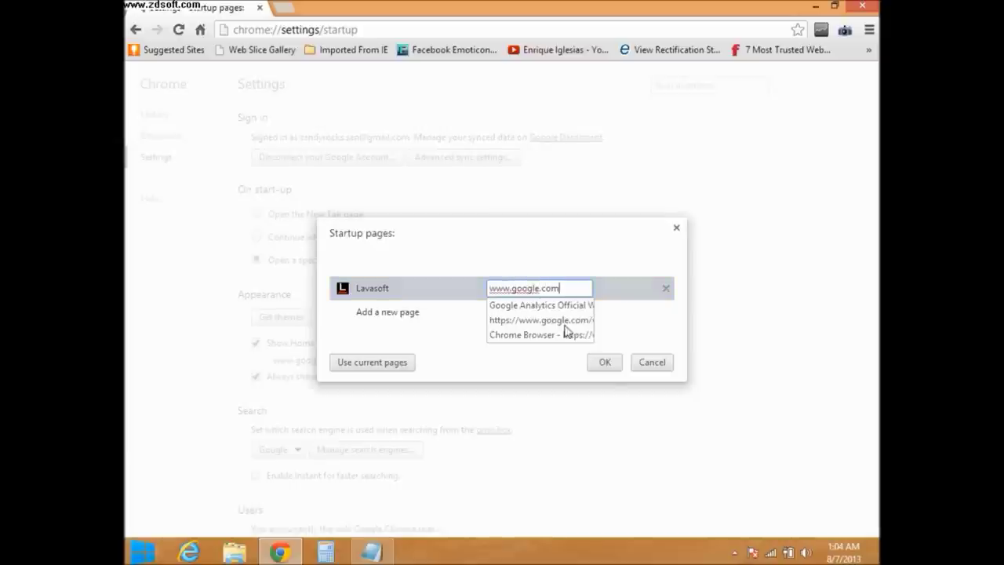
click(605, 361)
Step: Restart Chrome to check which page opens on start-up, then close it
click(863, 5)
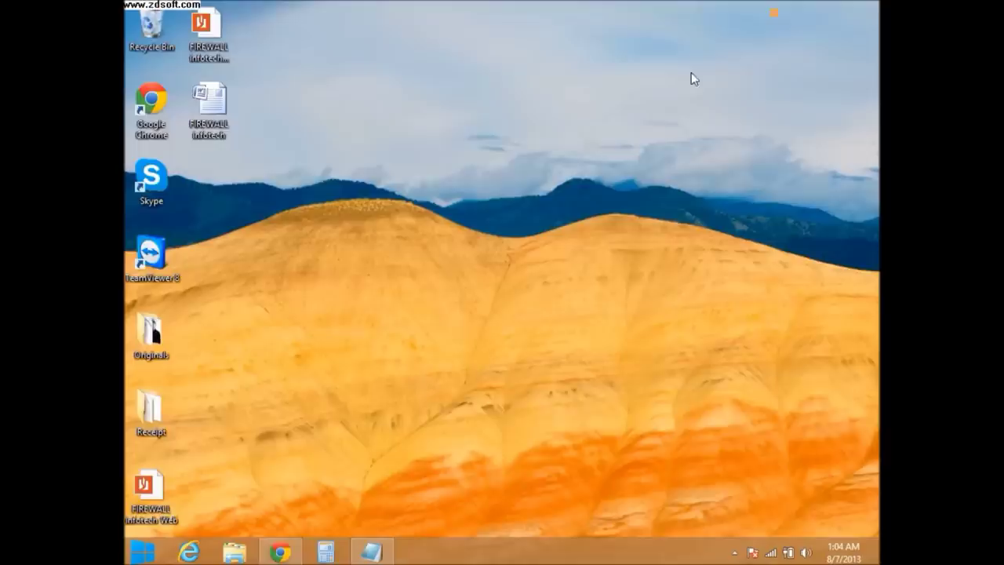
click(280, 552)
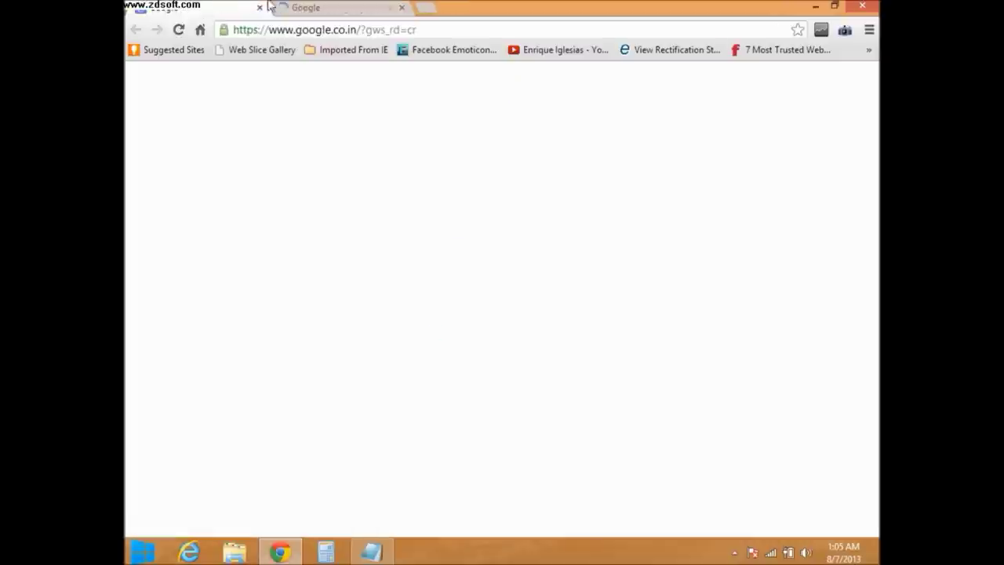
click(863, 6)
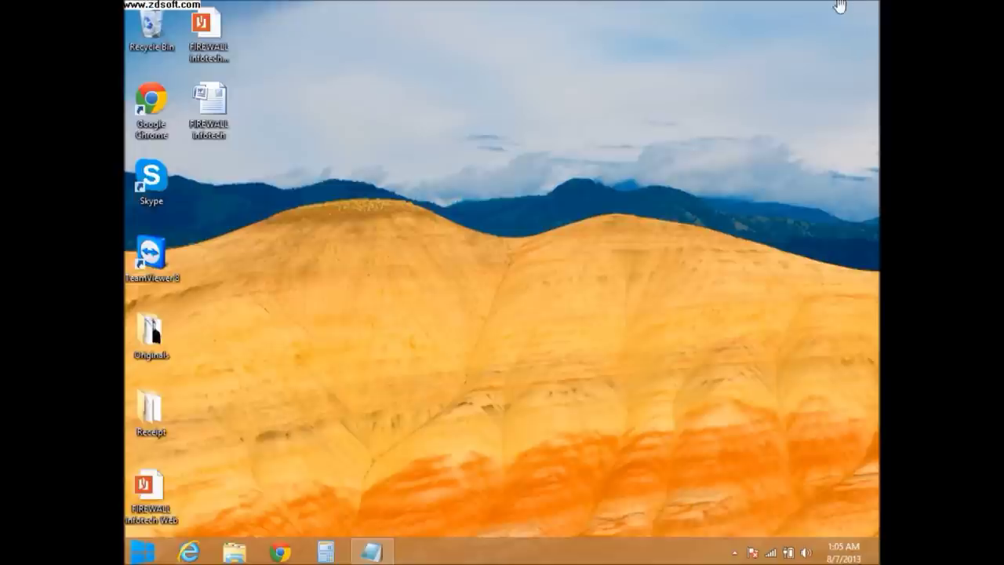
Step: Uninstall the Ad-Aware Security Add-on from the installed Windows programs, closing the resulting web page and the program list
click(146, 551)
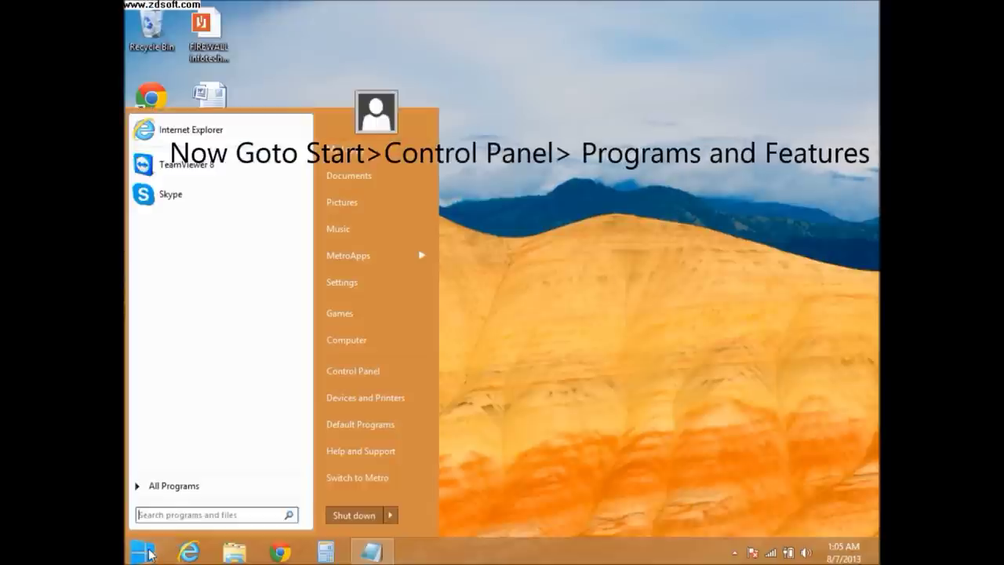
click(360, 375)
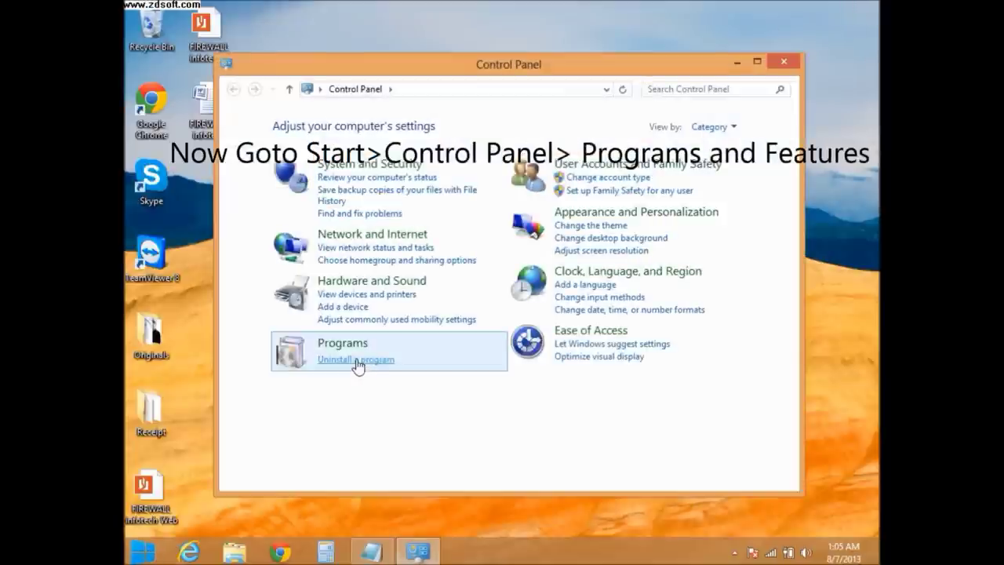
click(355, 361)
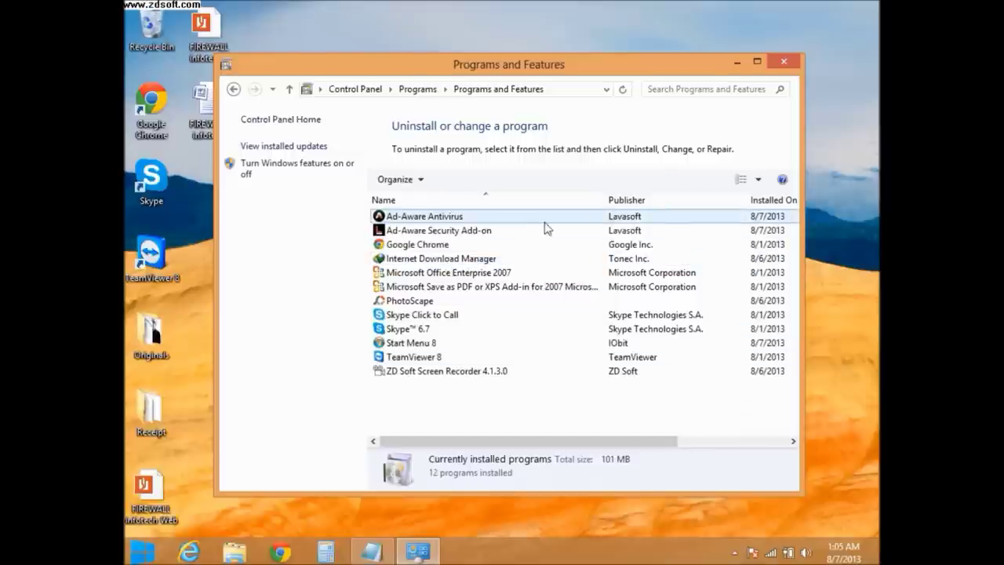
click(458, 233)
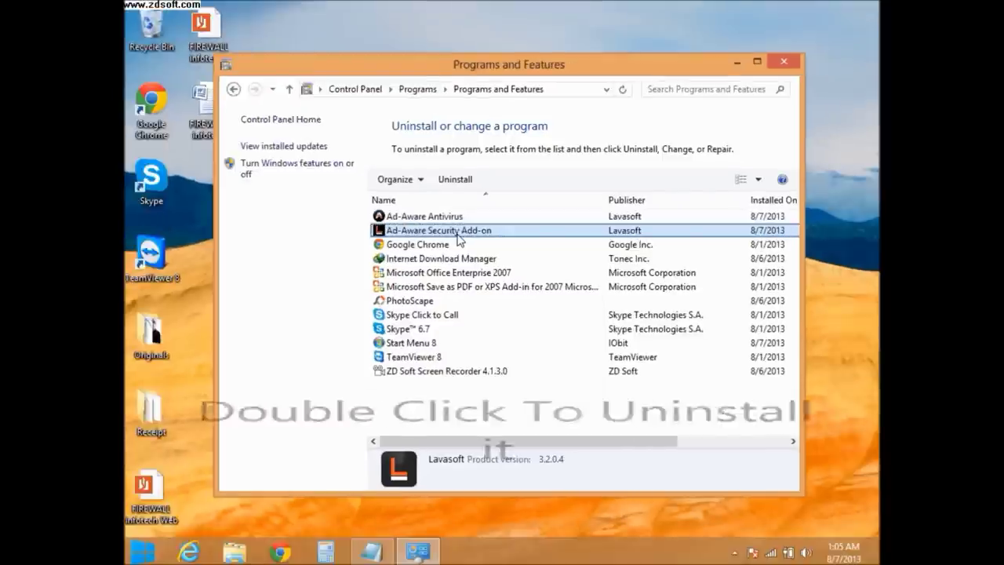
double_click(459, 239)
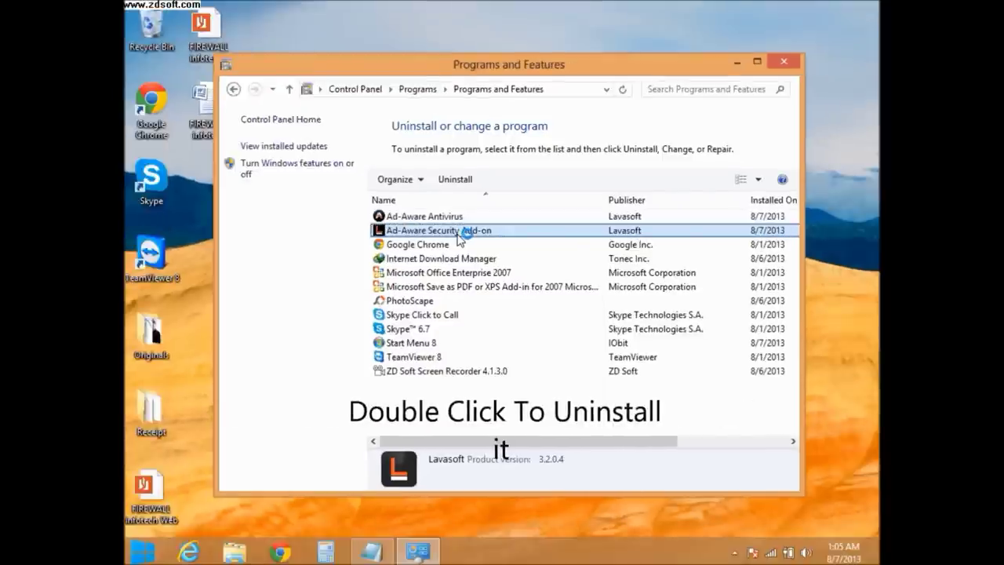
click(503, 311)
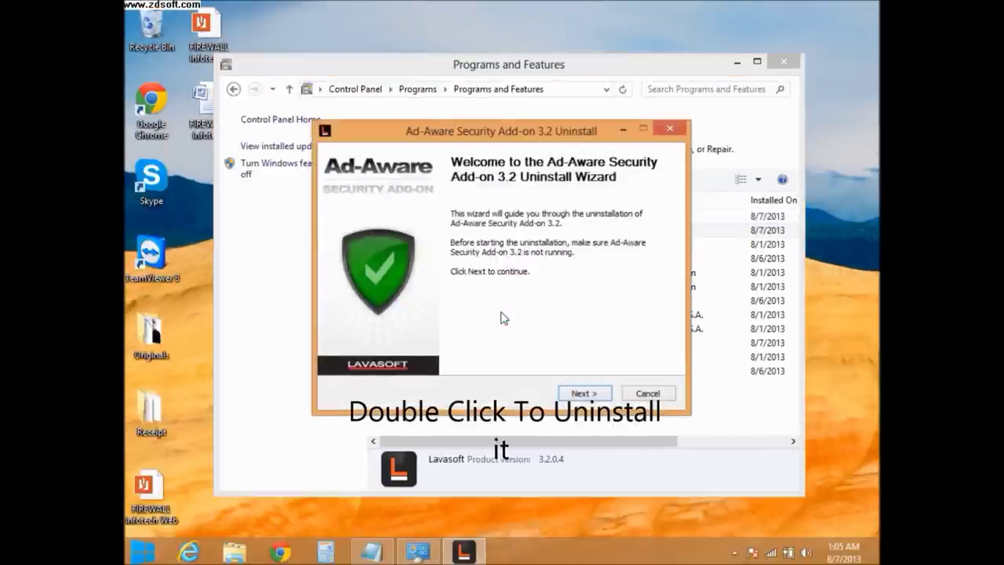
click(584, 395)
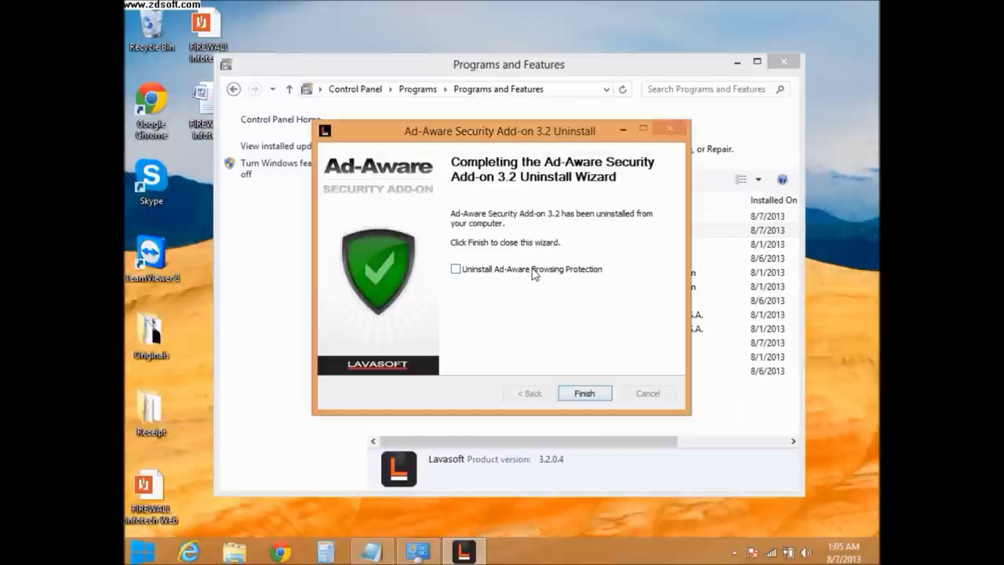
click(582, 394)
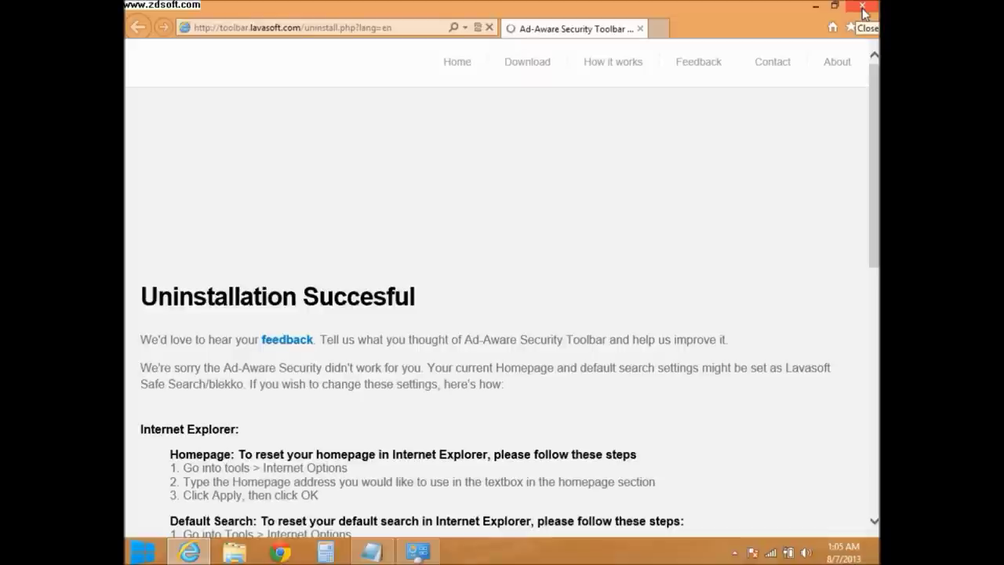
click(863, 8)
click(785, 62)
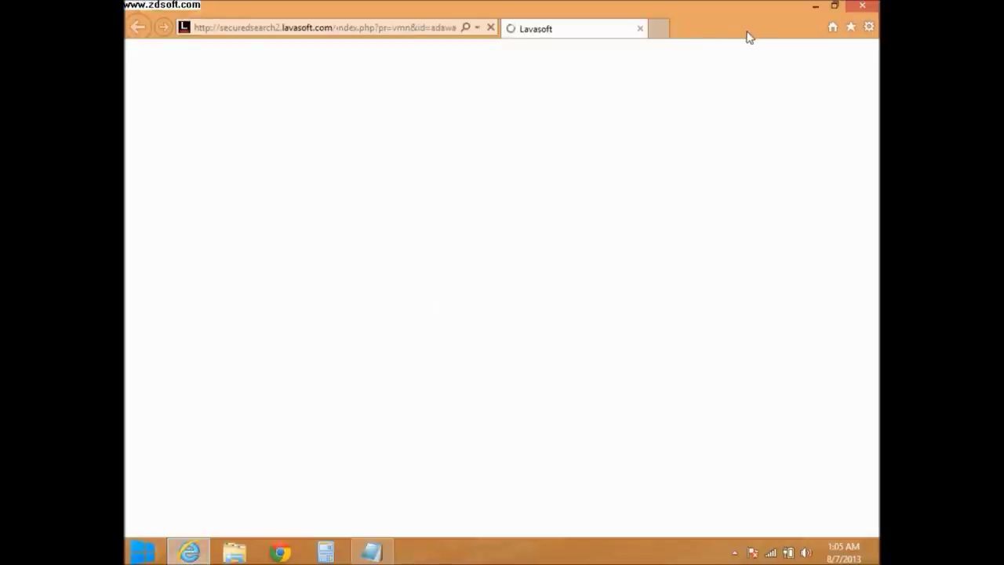
Step: Open Internet Explorer's Internet options, acknowledging the default search provider notice and closing the add-on manager
click(868, 28)
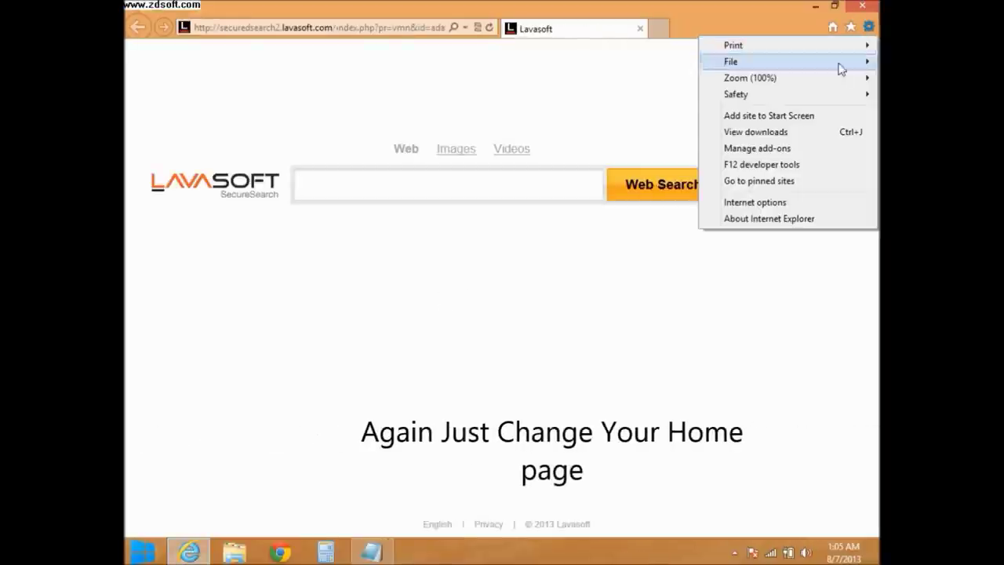
click(755, 204)
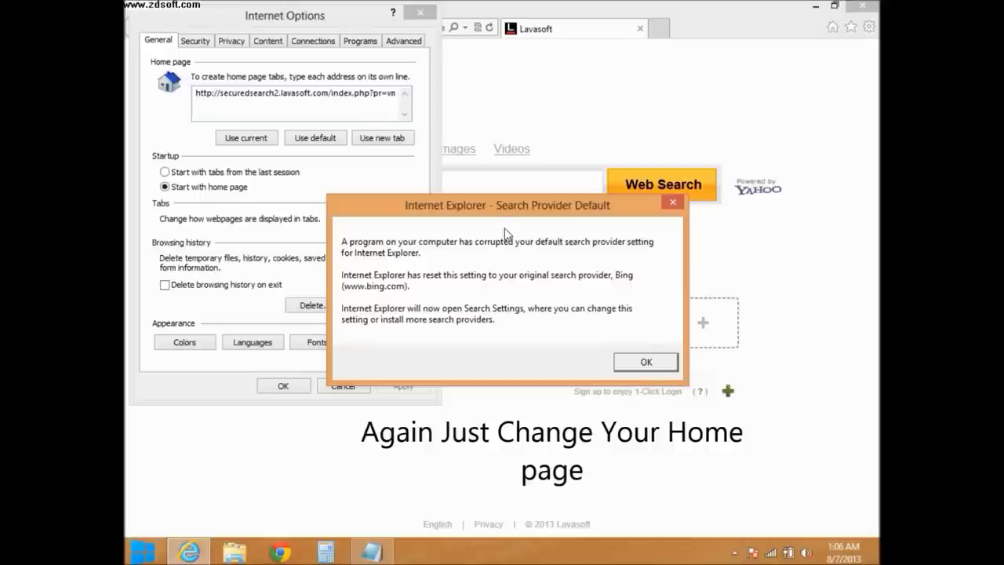
click(646, 361)
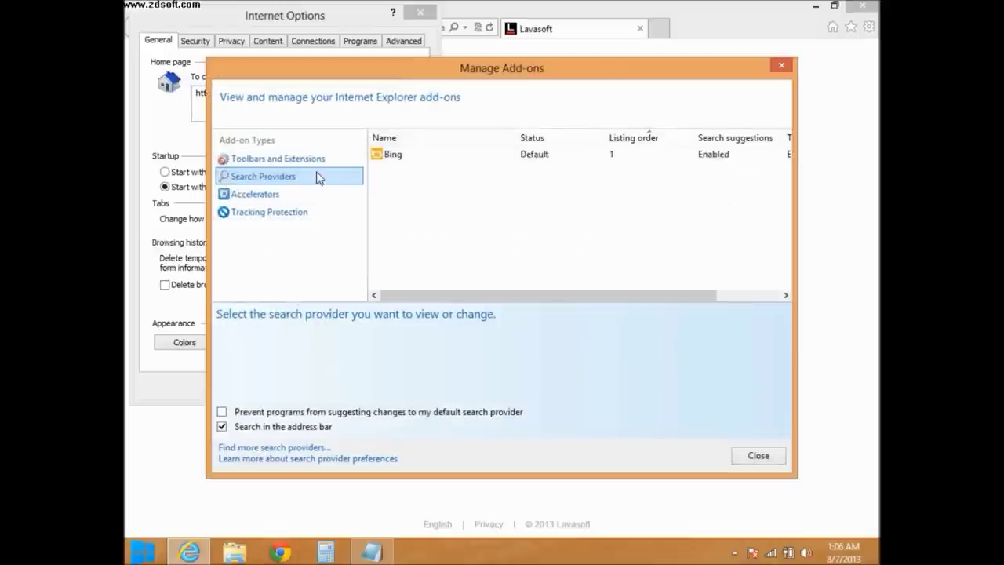
click(781, 66)
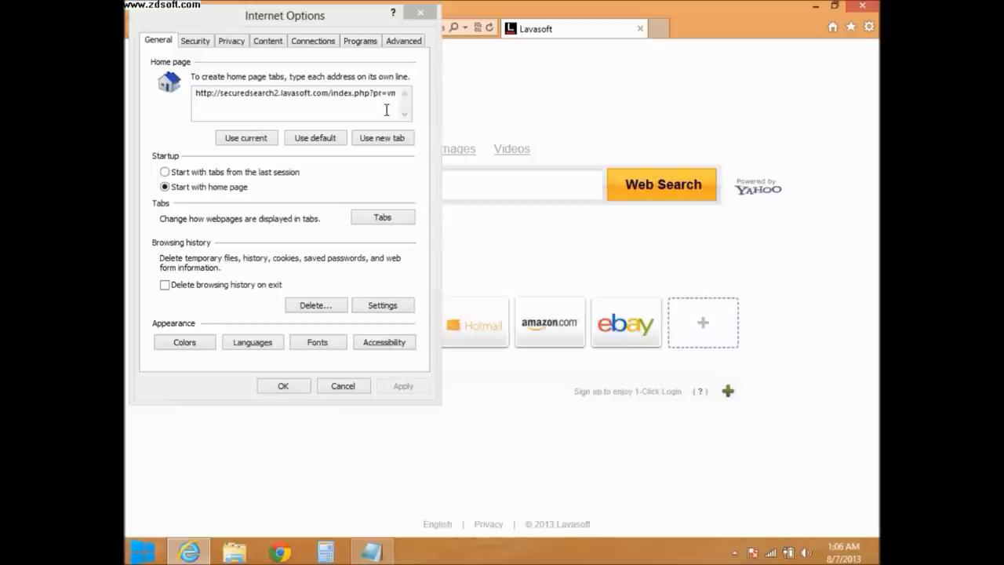
click(381, 94)
key(shift+End)
key(Delete)
key(BackSpace)
key(BackSpace)
key(BackSpace)
key(BackSpace)
key(BackSpace)
key(BackSpace)
key(BackSpace)
key(BackSpace)
key(BackSpace)
key(BackSpace)
key(BackSpace)
key(BackSpace)
key(BackSpace)
key(BackSpace)
key(BackSpace)
key(BackSpace)
key(BackSpace)
key(BackSpace)
key(BackSpace)
key(BackSpace)
text(ht)
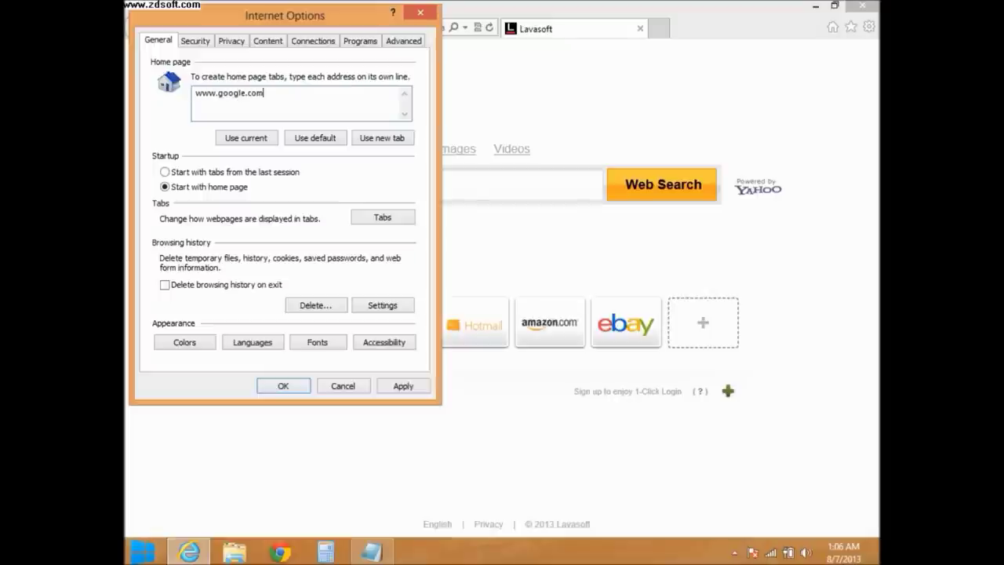
click(403, 386)
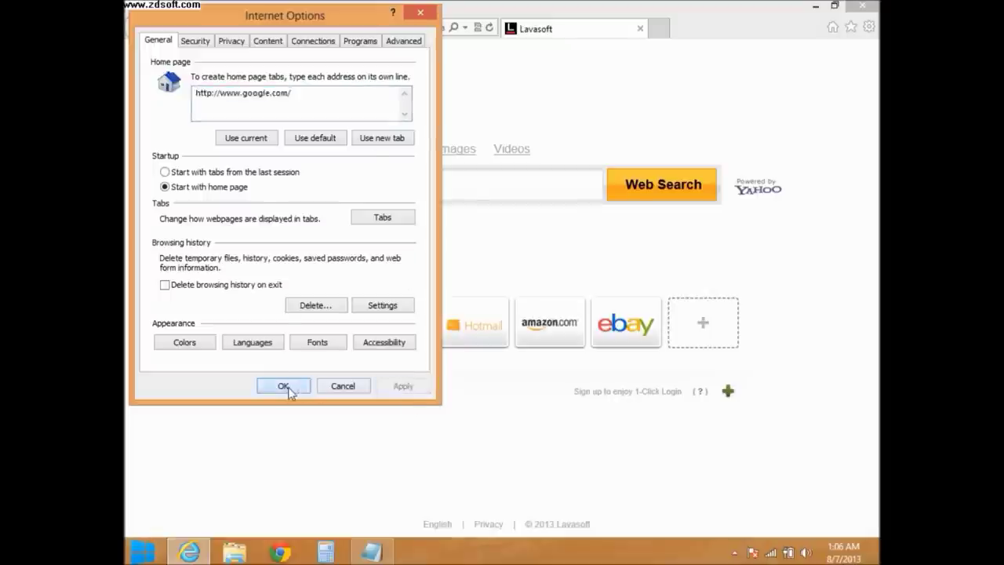
click(285, 386)
click(862, 10)
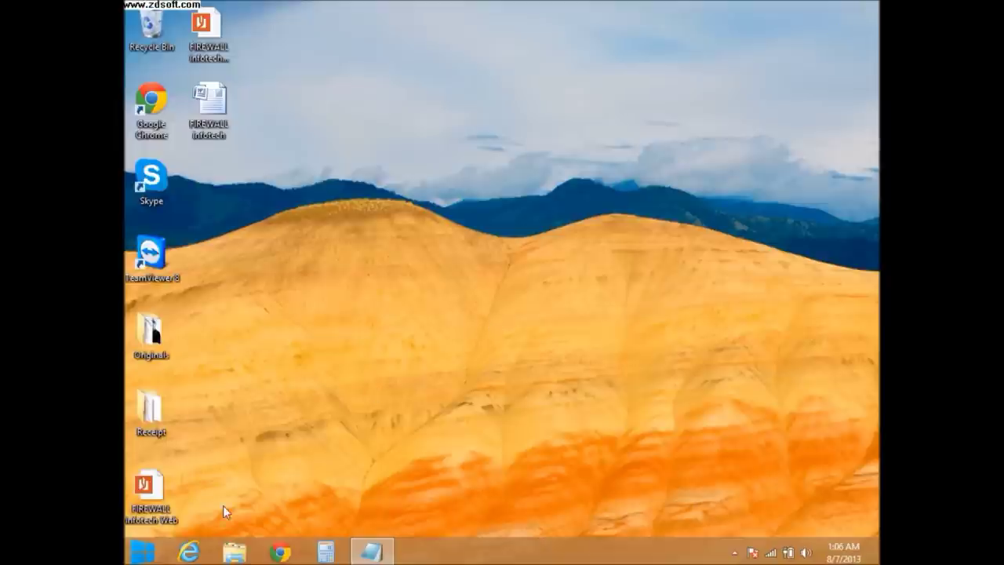
Step: Reopen Internet Explorer and Chrome in turn to check their start pages, closing each browser after the check
click(189, 552)
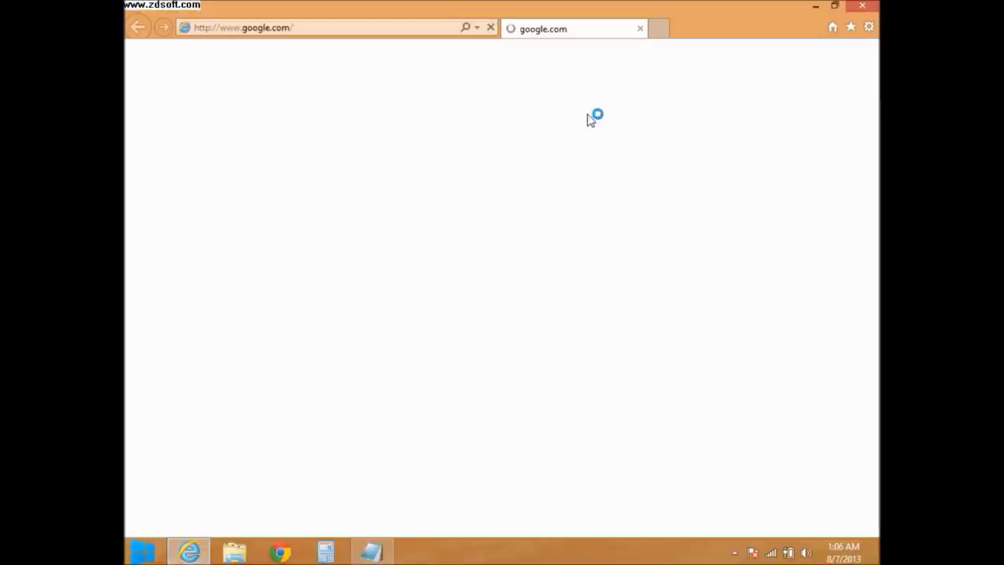
click(863, 8)
click(280, 552)
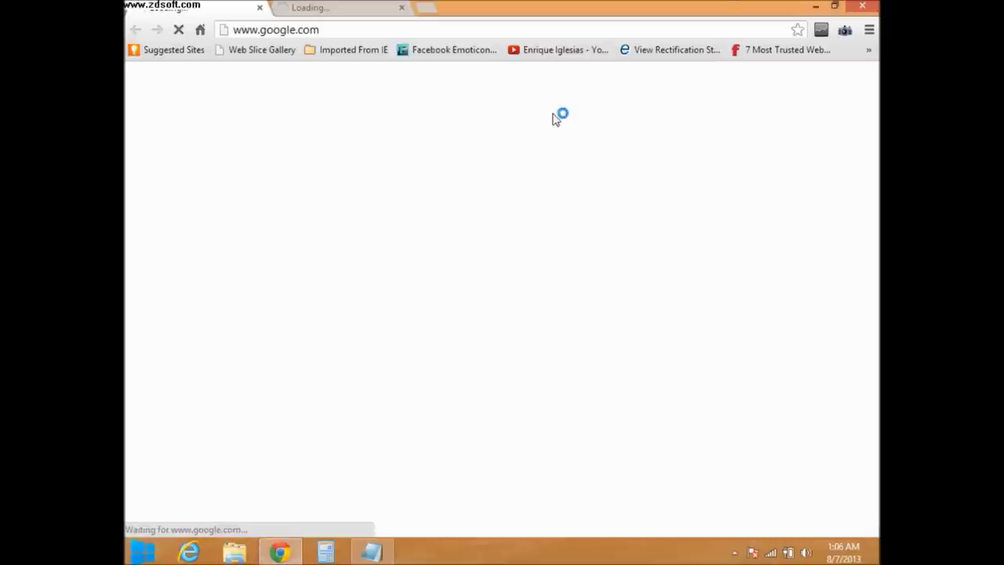
click(863, 6)
Step: Switch to the open Notepad note and add "Done!!!" below the existing text
click(375, 554)
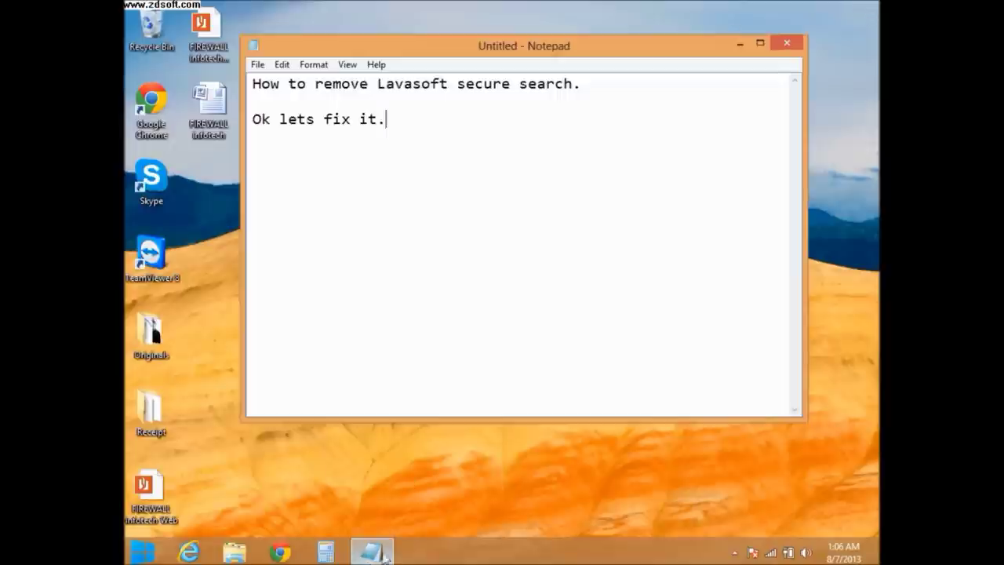
text(Done!!!)
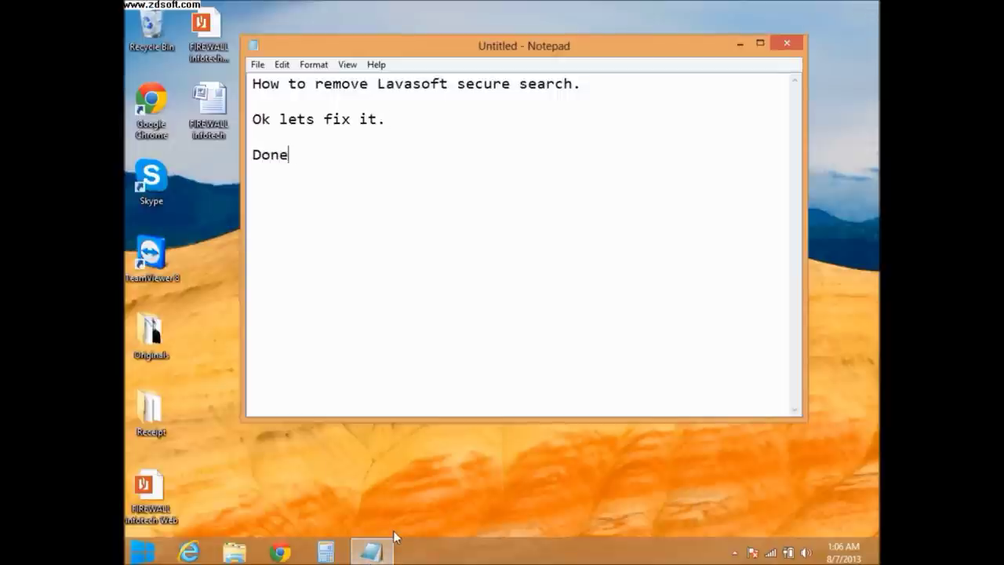